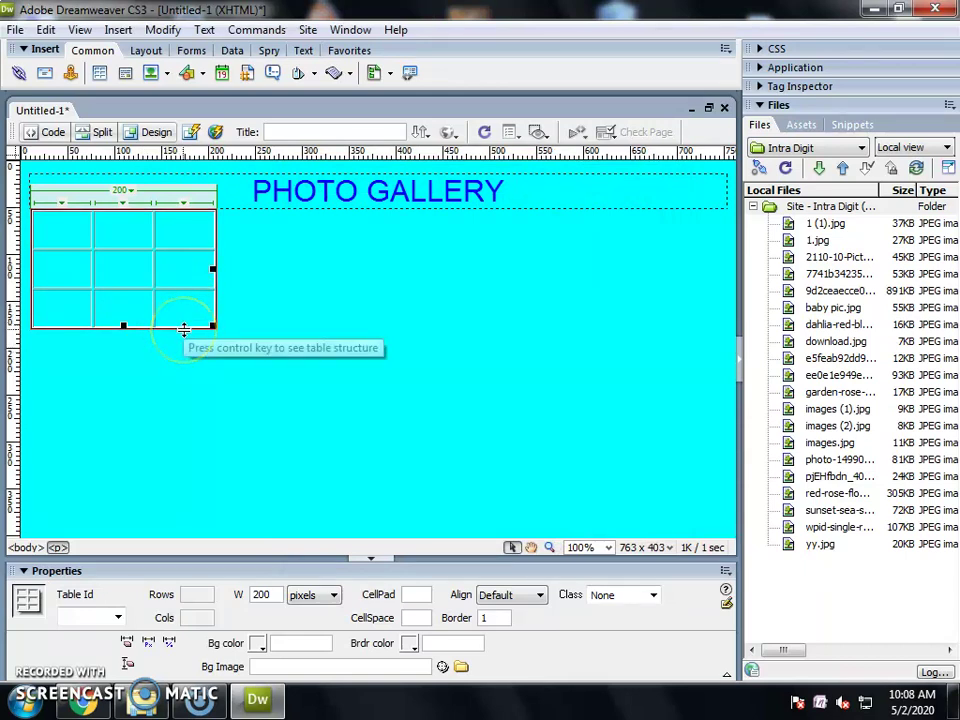
Format the table with a border of 10 in #0000FF and a #FF0000 background colour.
{"action": "left_click", "coordinate": [184, 329]}
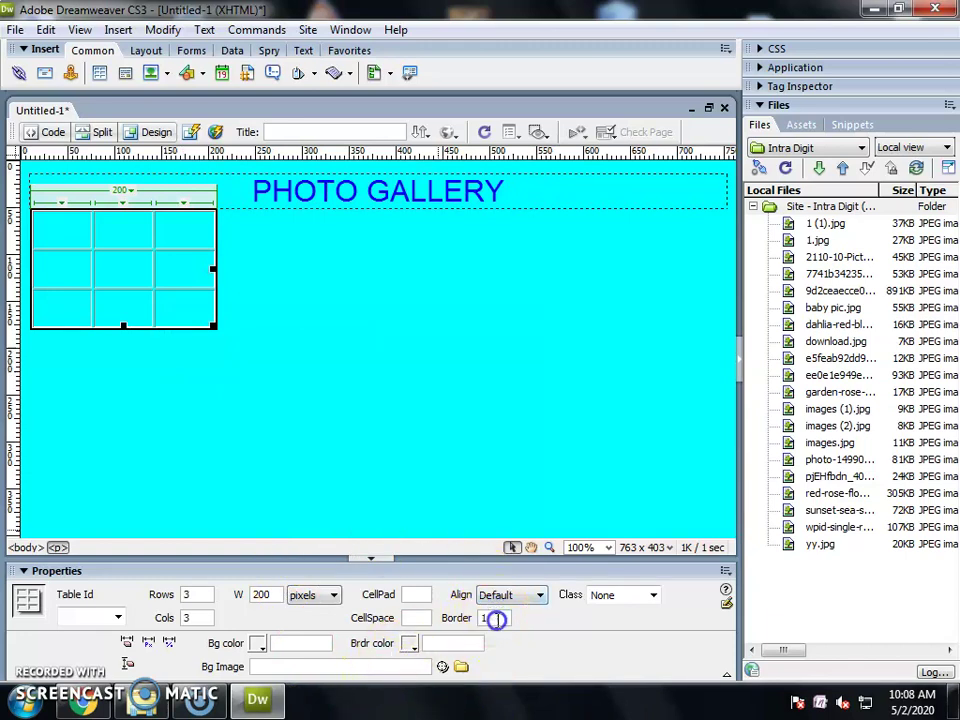
{"action": "key", "text": "Return"}
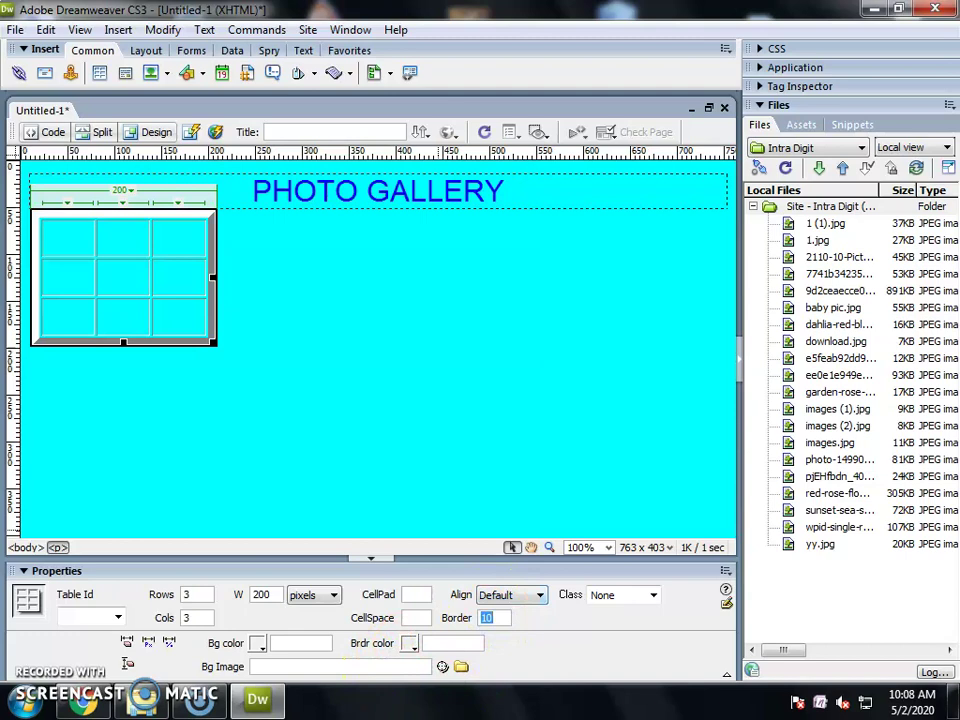
{"action": "left_click", "coordinate": [410, 644]}
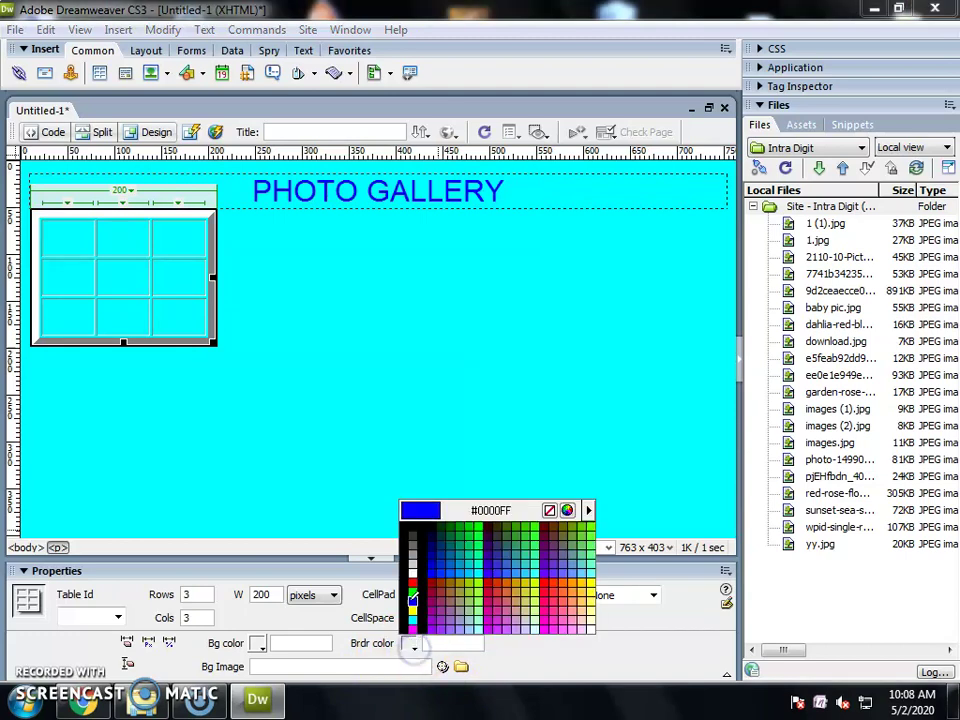
{"action": "left_click", "coordinate": [412, 596]}
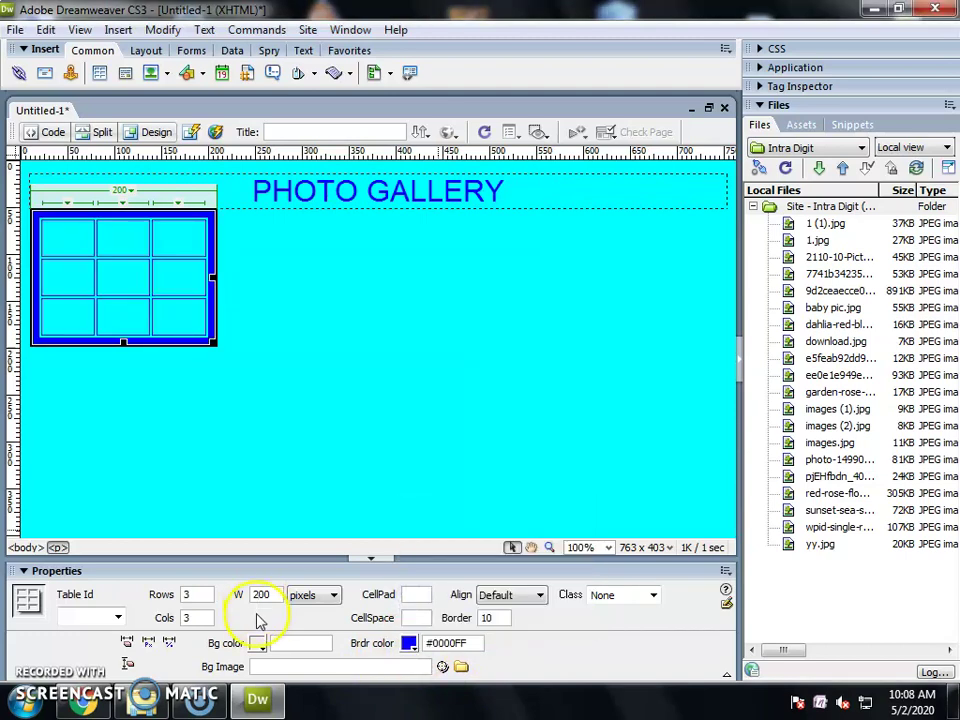
{"action": "left_click", "coordinate": [259, 645]}
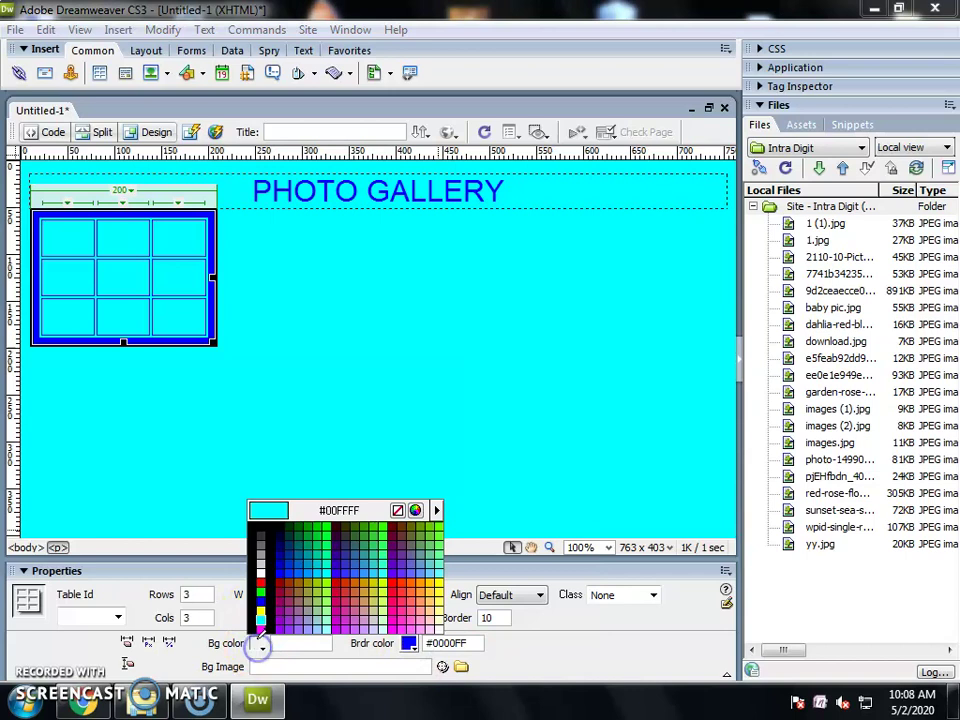
{"action": "left_click", "coordinate": [261, 578]}
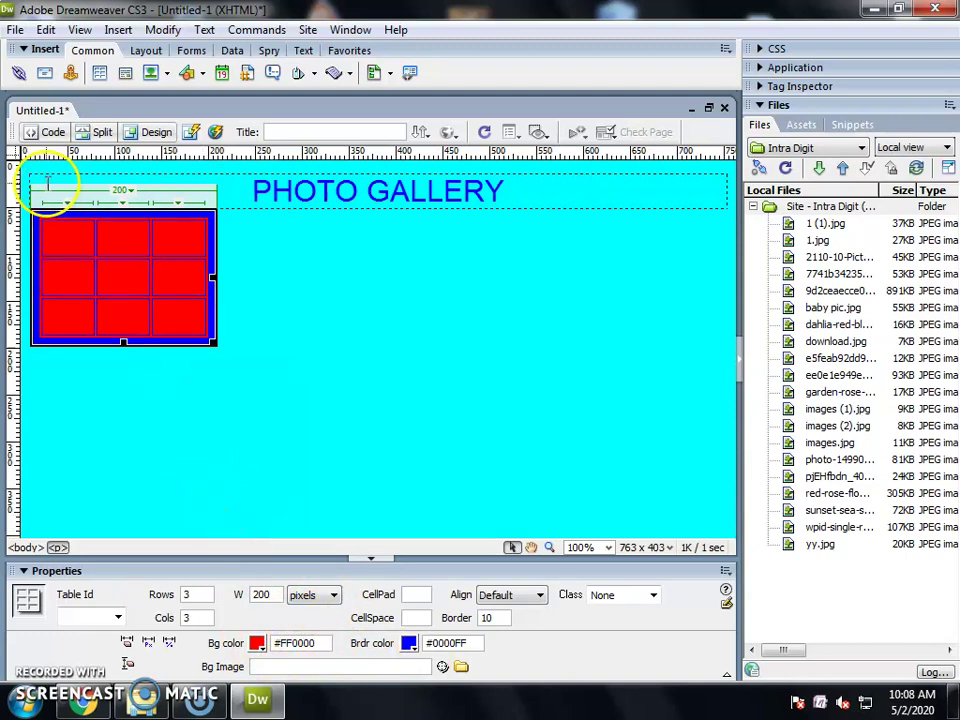
Insert the wpid-single-rose picture into the first cell of the table's top row, without alternate text.
{"action": "left_click", "coordinate": [63, 243]}
{"action": "left_click", "coordinate": [59, 240]}
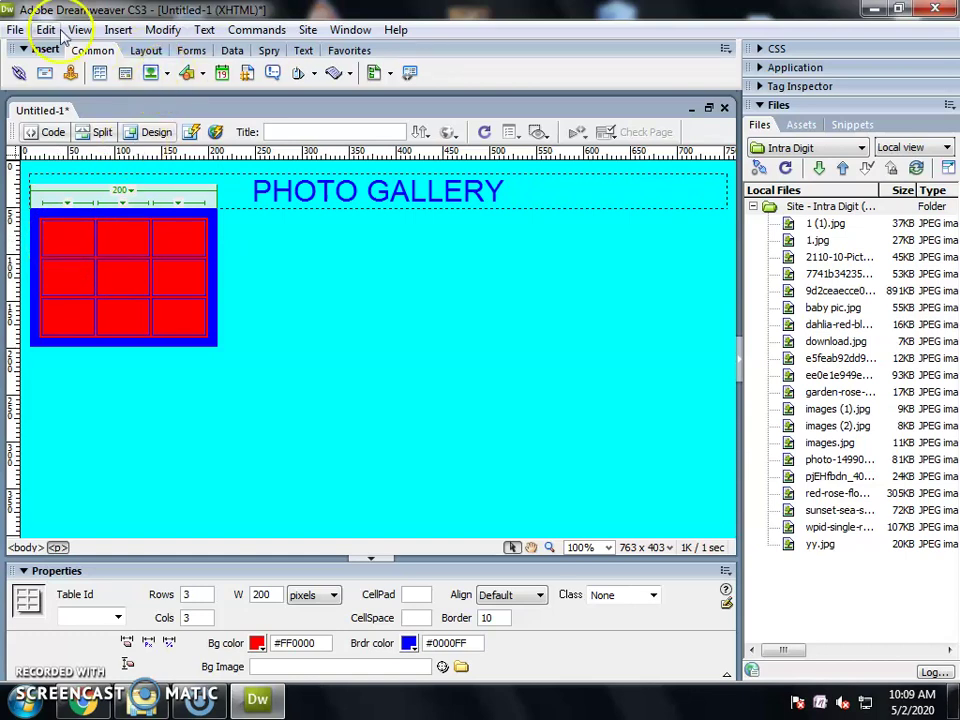
{"action": "left_click", "coordinate": [118, 30]}
{"action": "left_click_drag", "start_coordinate": [118, 40], "coordinate": [190, 78]}
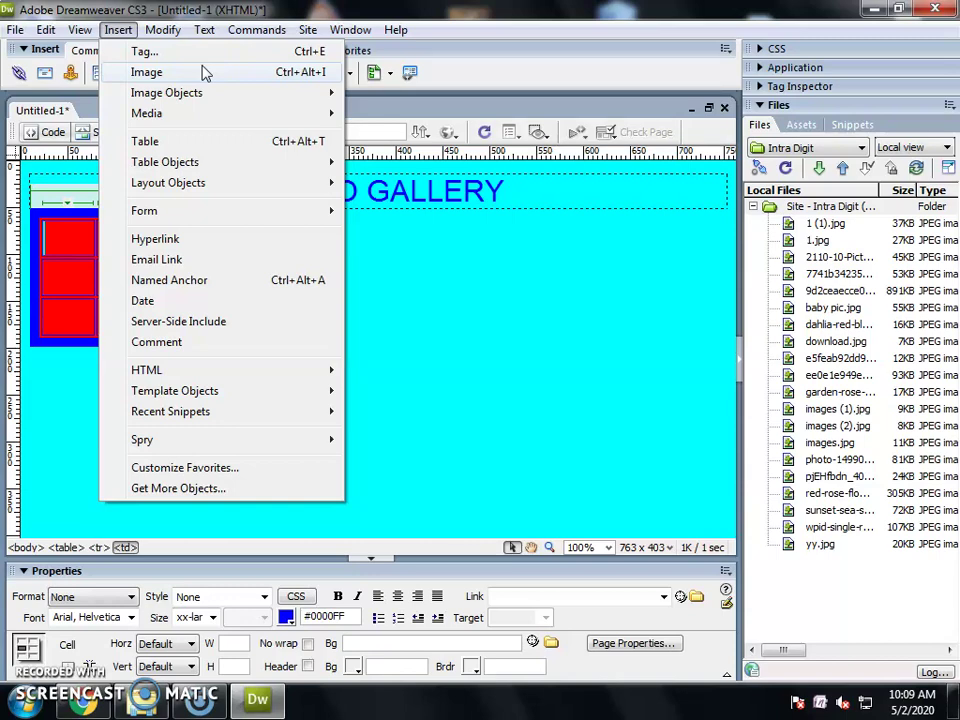
{"action": "left_click", "coordinate": [203, 72]}
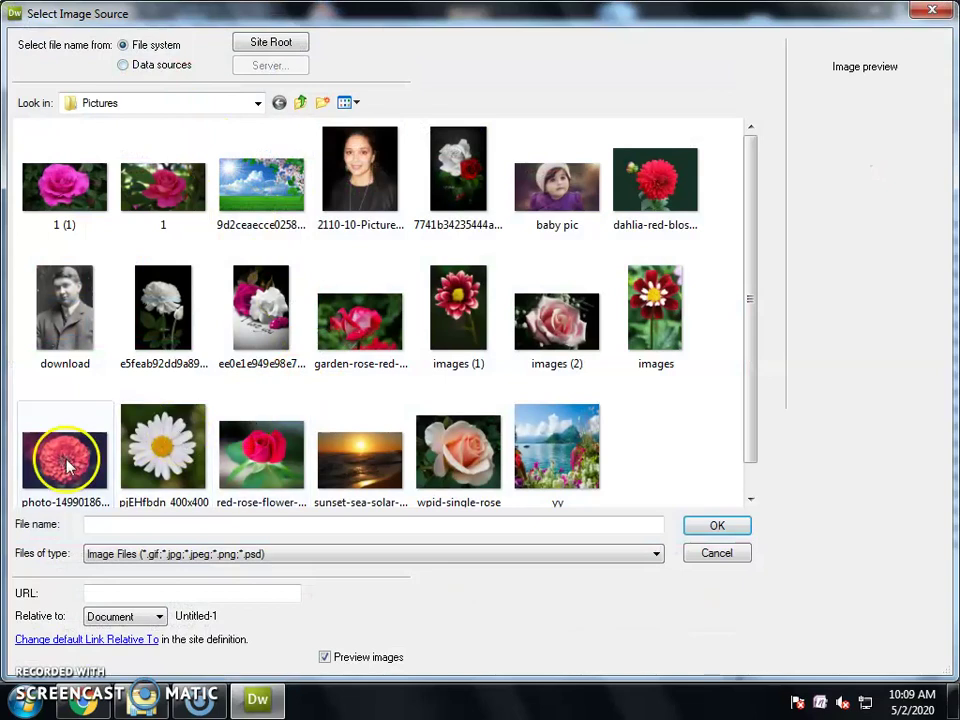
{"action": "left_click", "coordinate": [533, 322]}
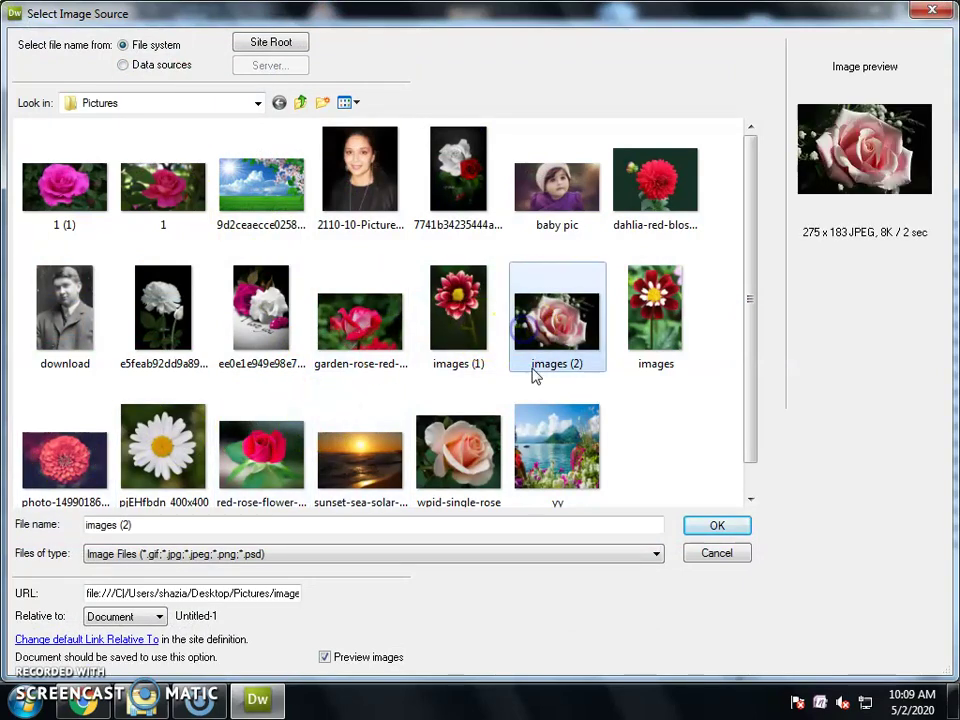
{"action": "left_click", "coordinate": [468, 435]}
{"action": "left_click", "coordinate": [691, 535]}
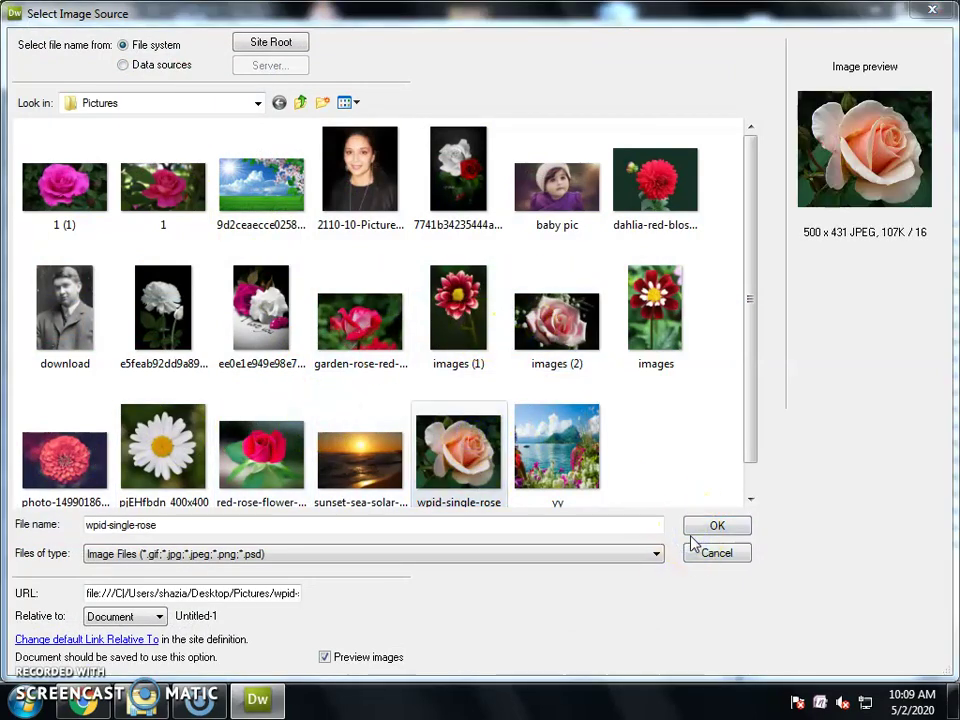
{"action": "left_click", "coordinate": [707, 525]}
{"action": "left_click", "coordinate": [452, 410]}
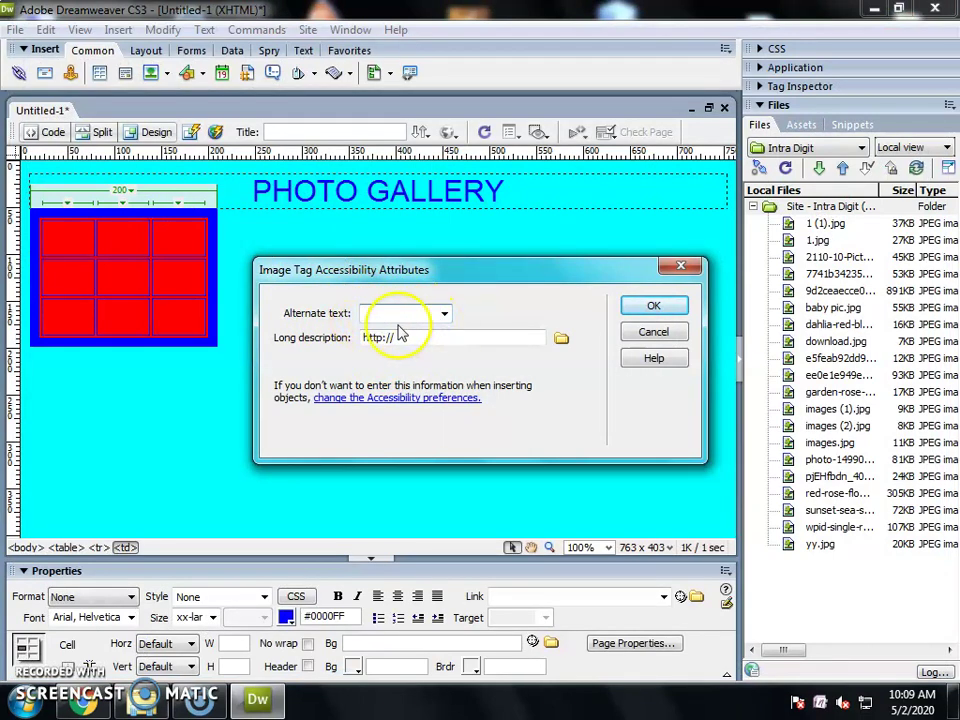
{"action": "left_click", "coordinate": [664, 308]}
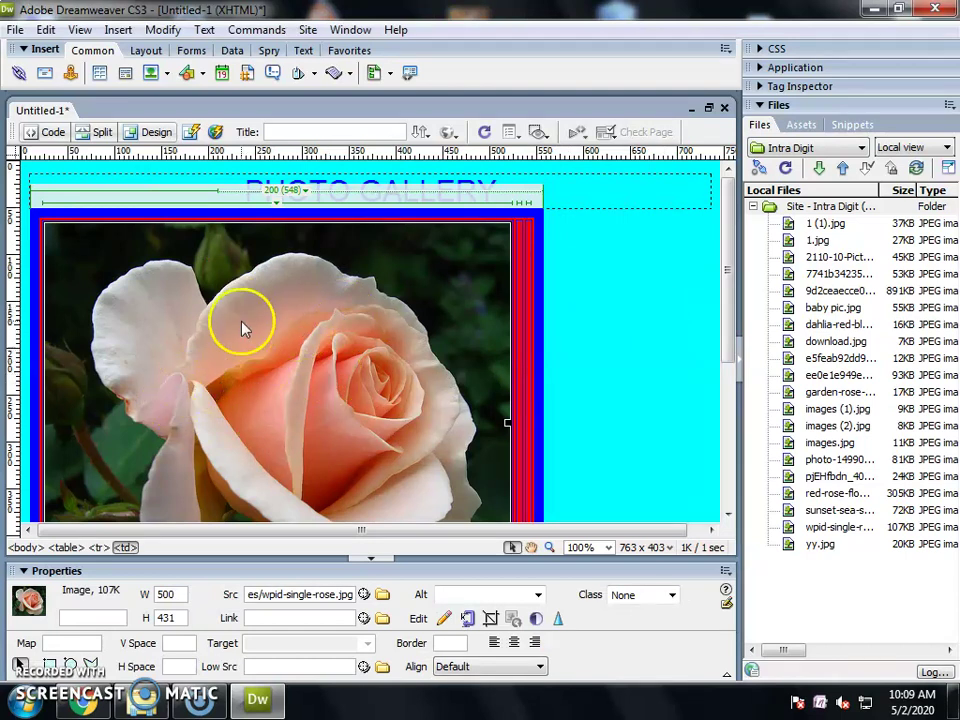
Resize the peach rose image to 150 wide and 150 high.
{"action": "scroll", "coordinate": [245, 328], "scroll_direction": "down", "scroll_amount": 6}
{"action": "scroll", "coordinate": [248, 330], "scroll_direction": "up", "scroll_amount": 5}
{"action": "scroll", "coordinate": [248, 330], "scroll_direction": "up", "scroll_amount": 1}
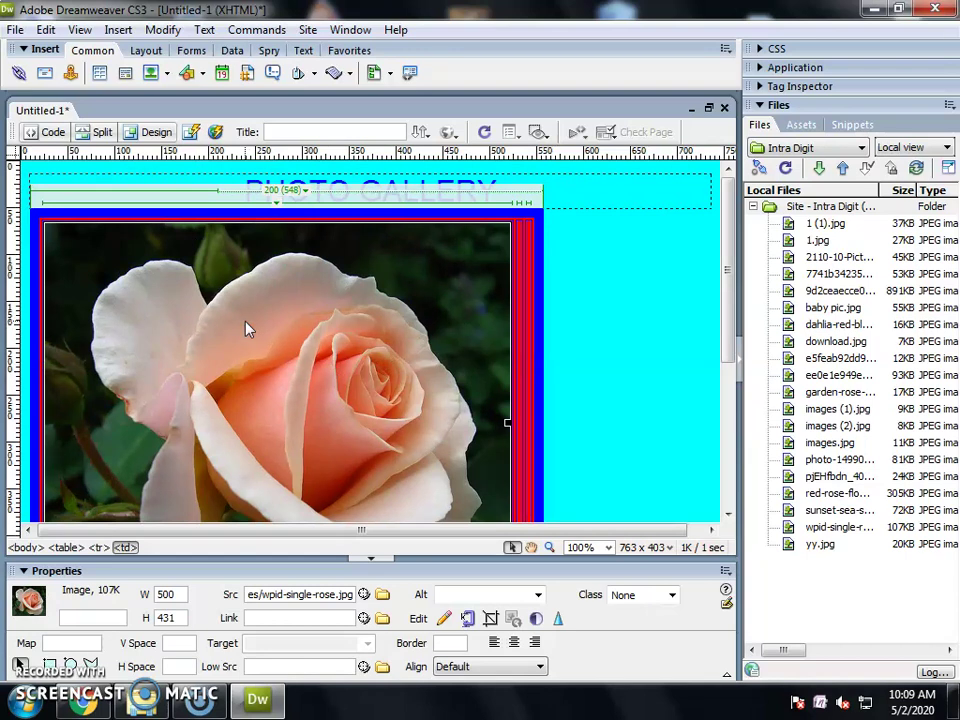
{"action": "left_click", "coordinate": [369, 240]}
{"action": "left_click", "coordinate": [330, 348]}
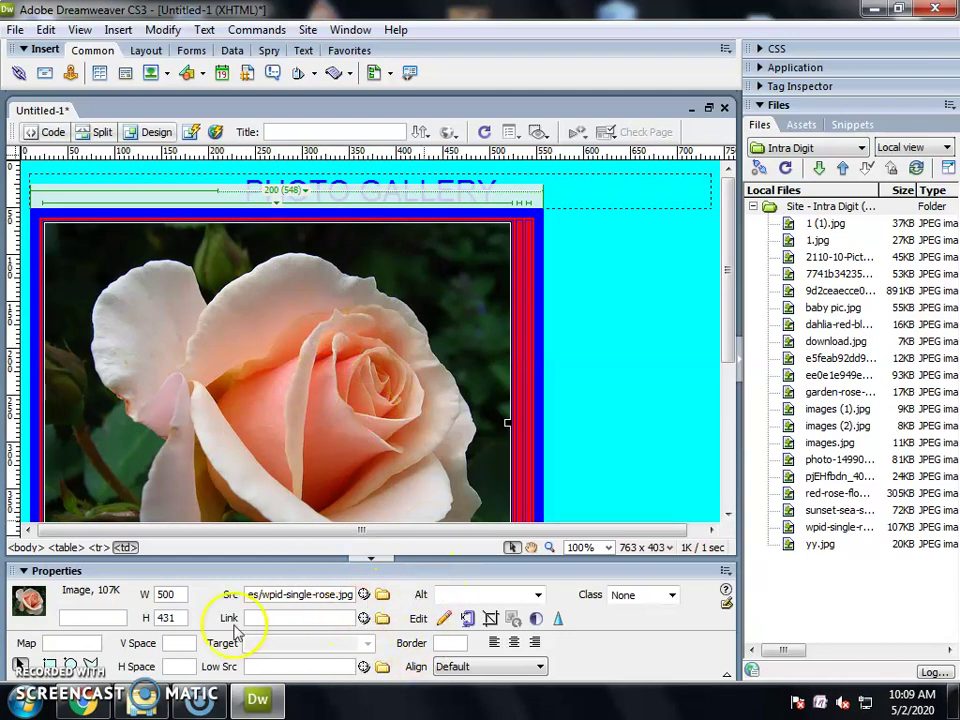
{"action": "double_click", "coordinate": [162, 594]}
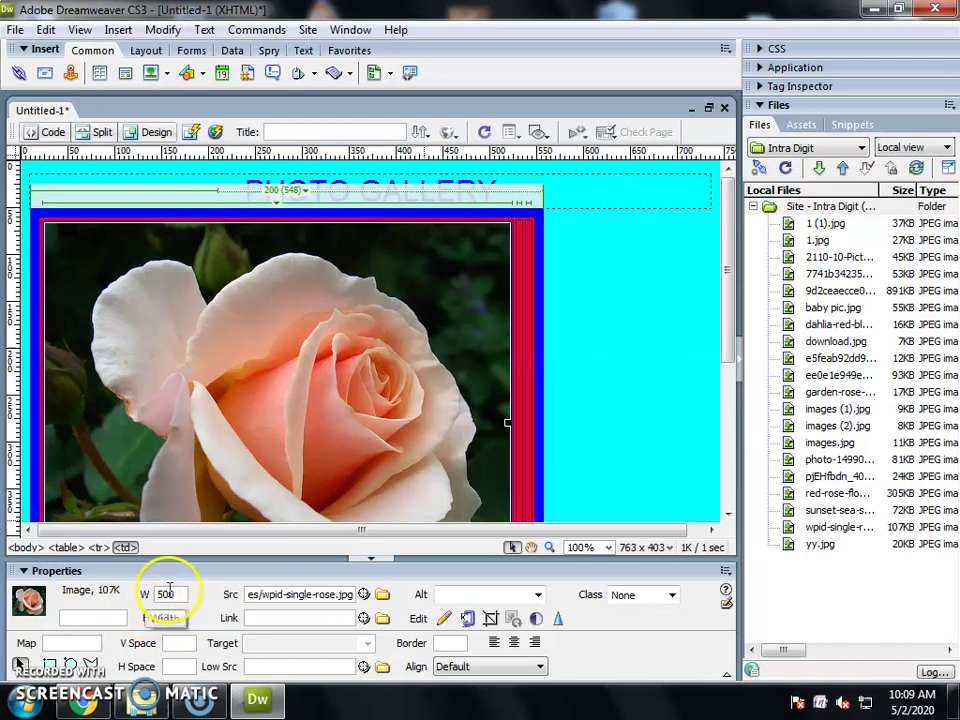
{"action": "type", "text": "15"}
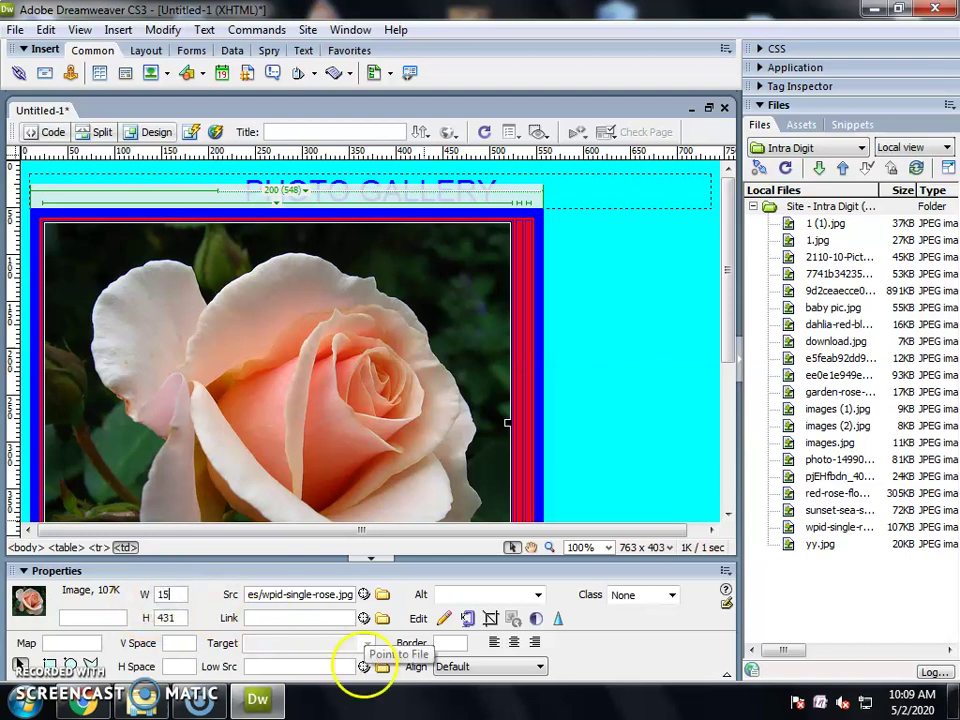
{"action": "type", "text": "0"}
{"action": "key", "text": "Tab"}
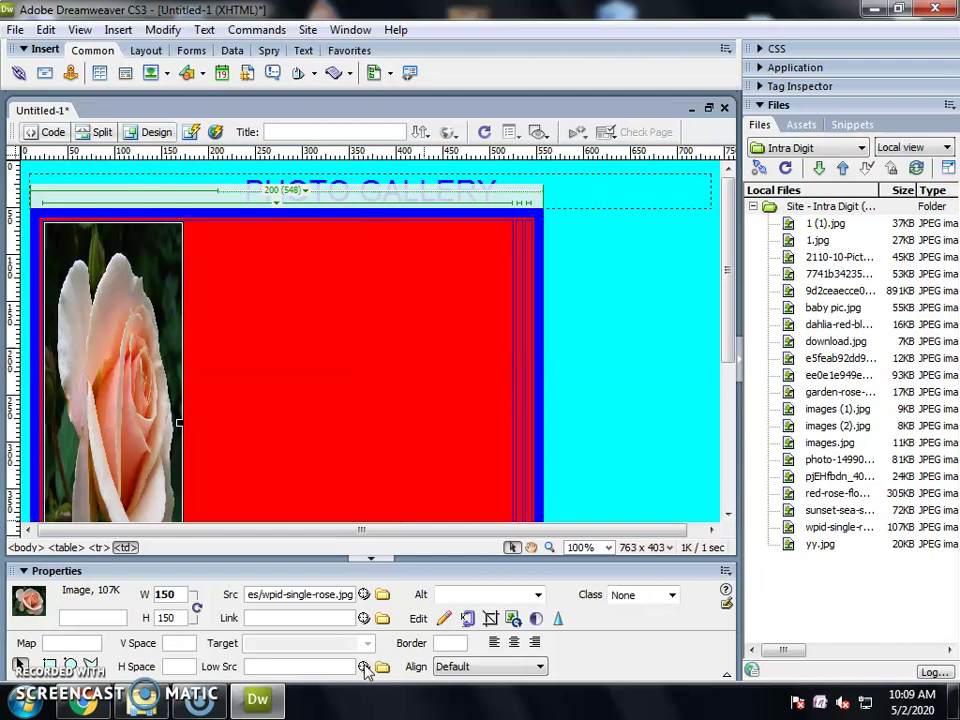
{"action": "left_click", "coordinate": [369, 546]}
{"action": "left_click", "coordinate": [533, 416]}
Insert the garden-rose-red-pink-56866 picture into the middle cell of the table's top row, without alternate text.
{"action": "left_click_drag", "start_coordinate": [163, 285], "coordinate": [194, 286]}
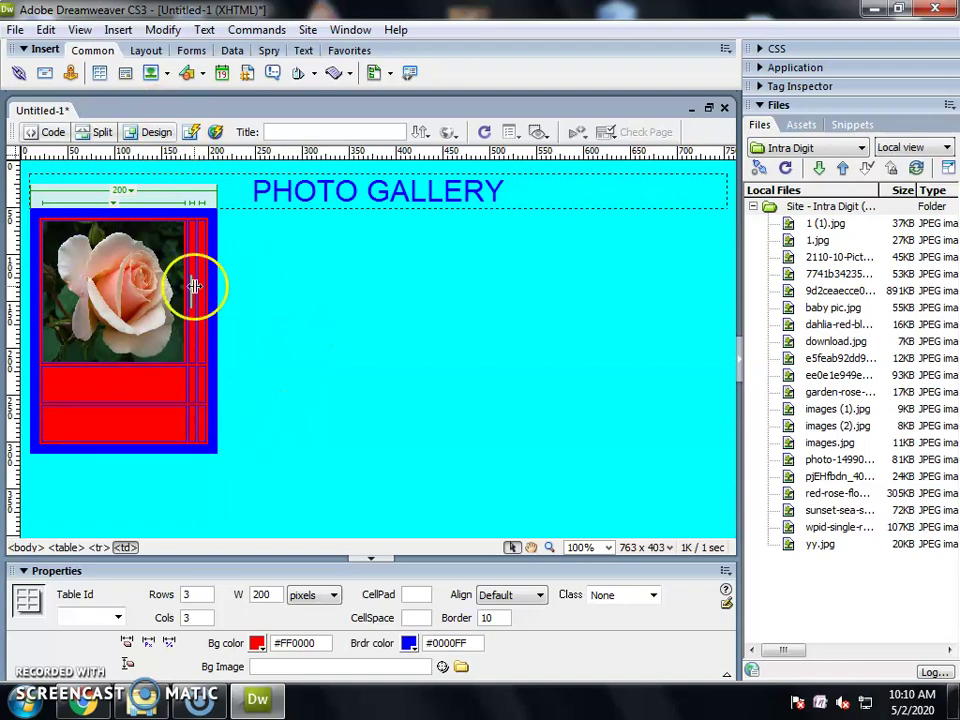
{"action": "left_click", "coordinate": [115, 29]}
{"action": "left_click", "coordinate": [221, 73]}
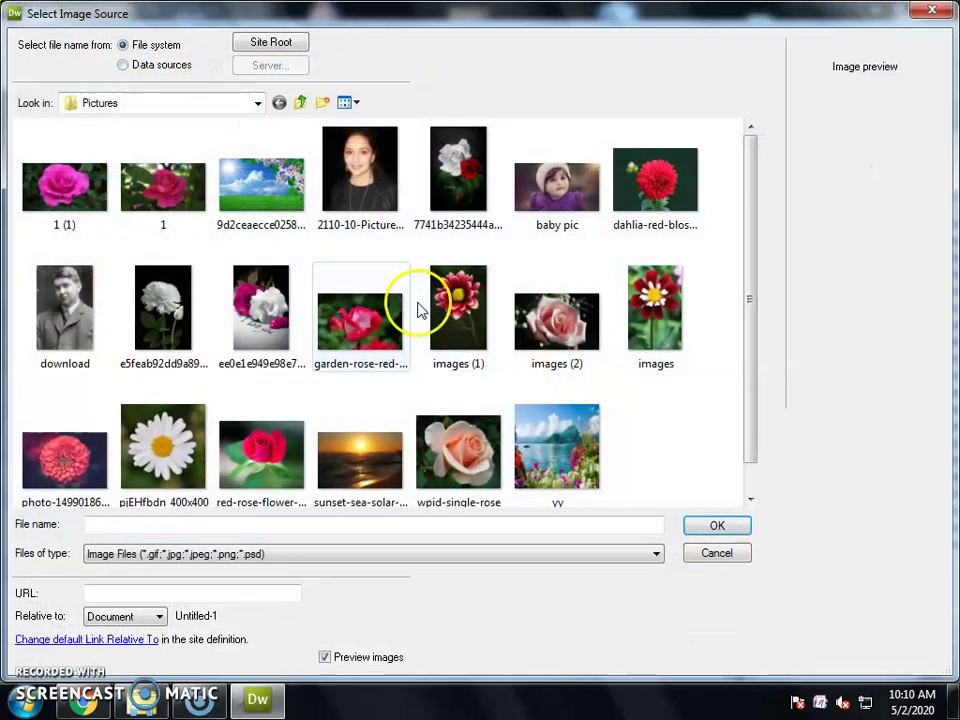
{"action": "left_click", "coordinate": [405, 305]}
{"action": "left_click", "coordinate": [690, 525]}
{"action": "left_click", "coordinate": [490, 410]}
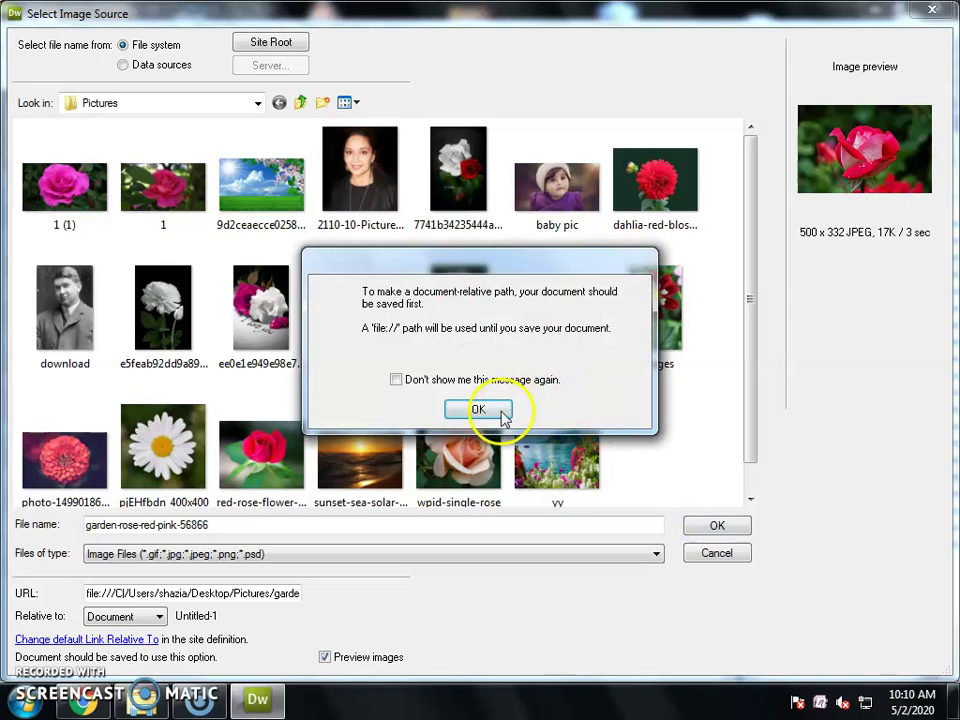
{"action": "left_click", "coordinate": [655, 308]}
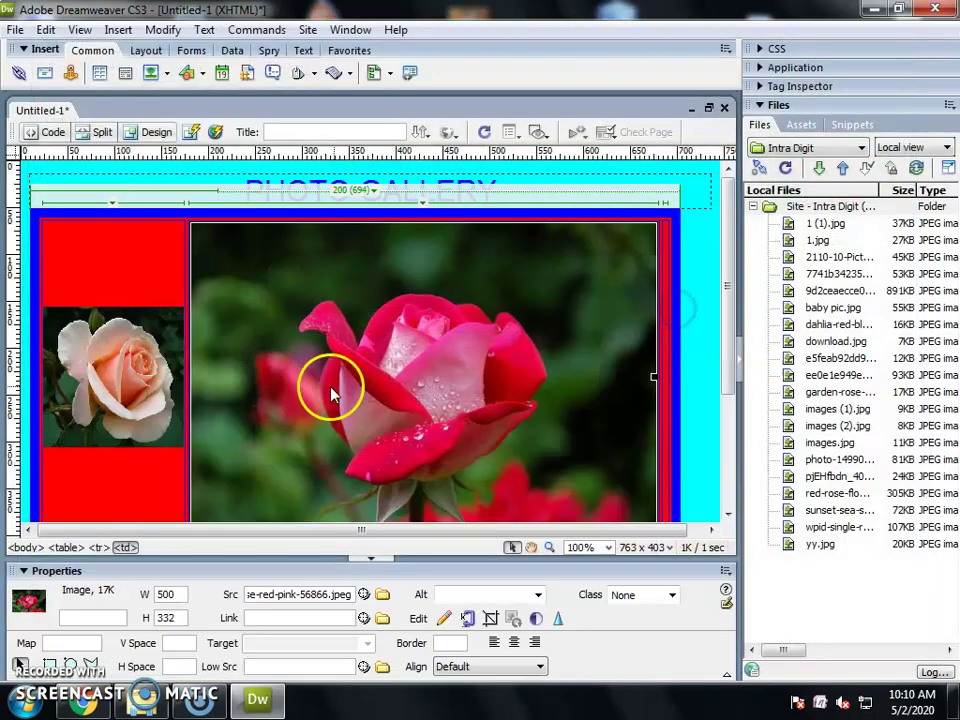
Resize the red-pink garden rose image to 150 wide and 150 high.
{"action": "left_click", "coordinate": [165, 596]}
{"action": "type", "text": "150"}
{"action": "key", "text": "Tab"}
{"action": "type", "text": "1"}
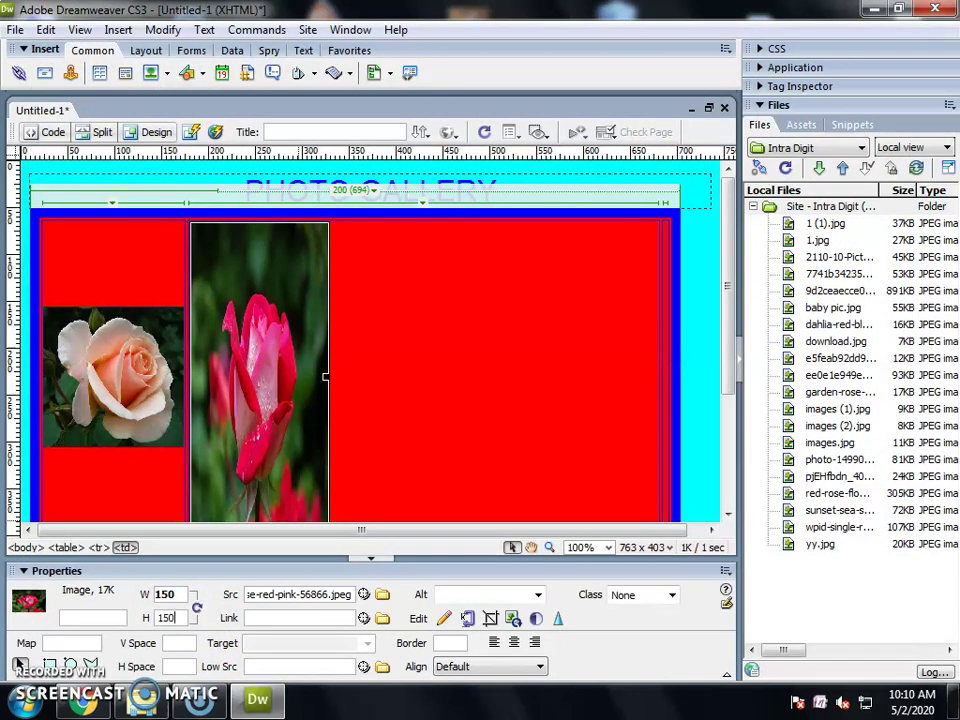
{"action": "key", "text": "Return"}
Insert the pjEHfbdn_400x400 daisy picture into the last cell of the table's top row, without alternate text.
{"action": "left_click", "coordinate": [669, 432]}
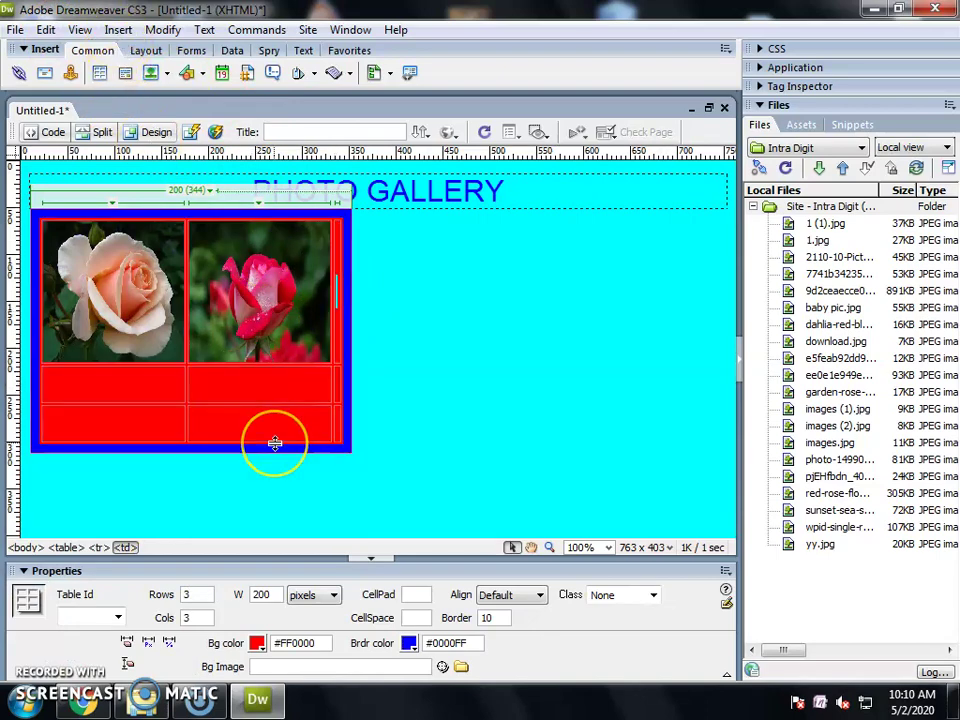
{"action": "key", "text": "ctrl+alt+i"}
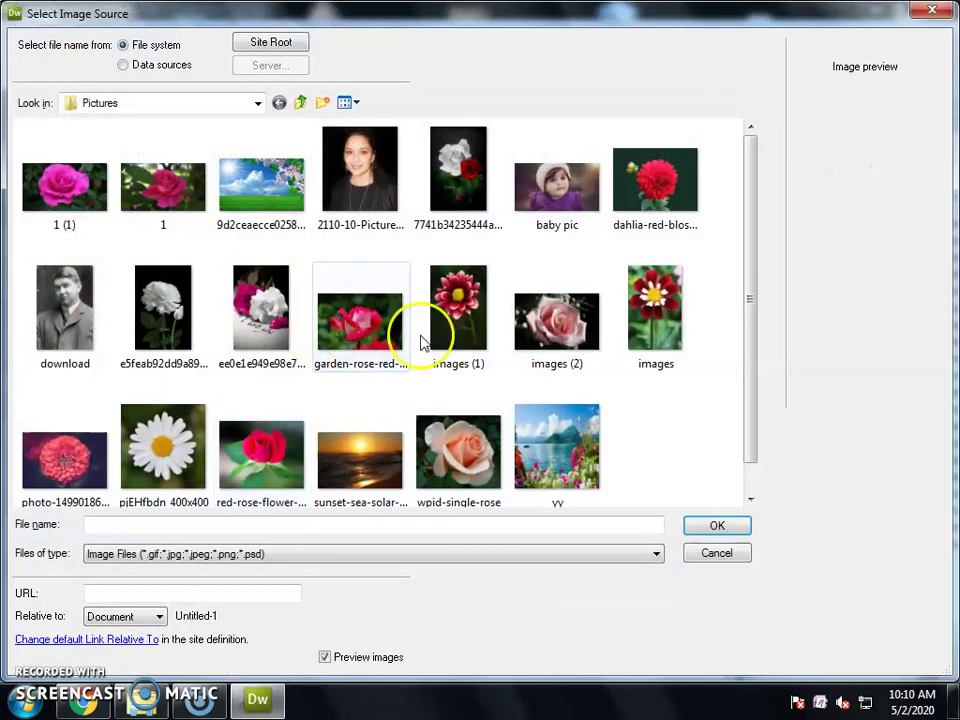
{"action": "left_click", "coordinate": [138, 468]}
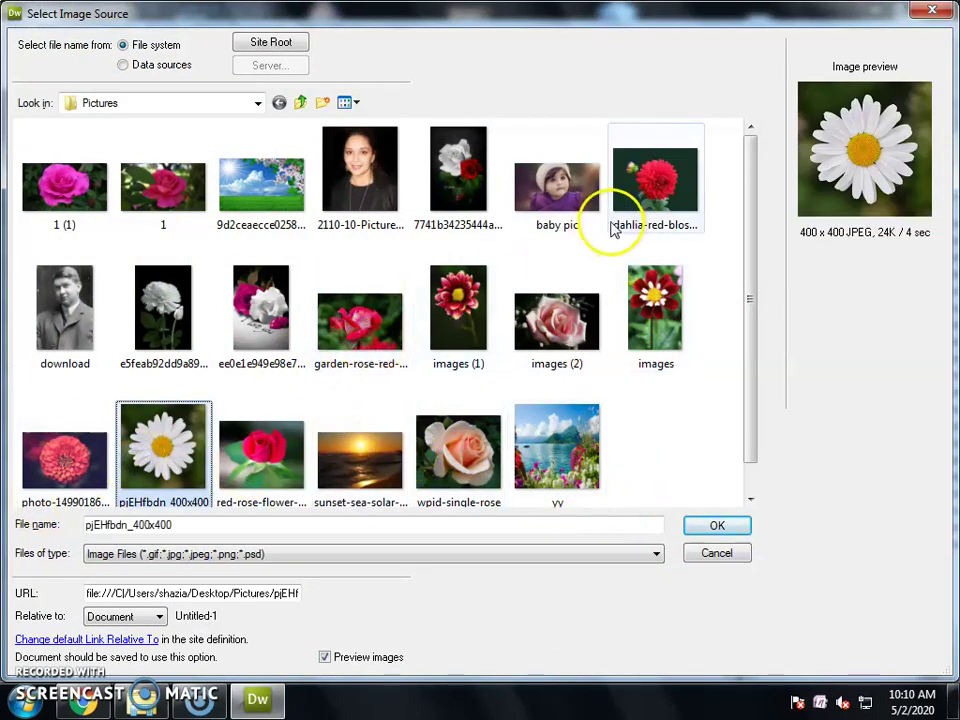
{"action": "left_click", "coordinate": [203, 216]}
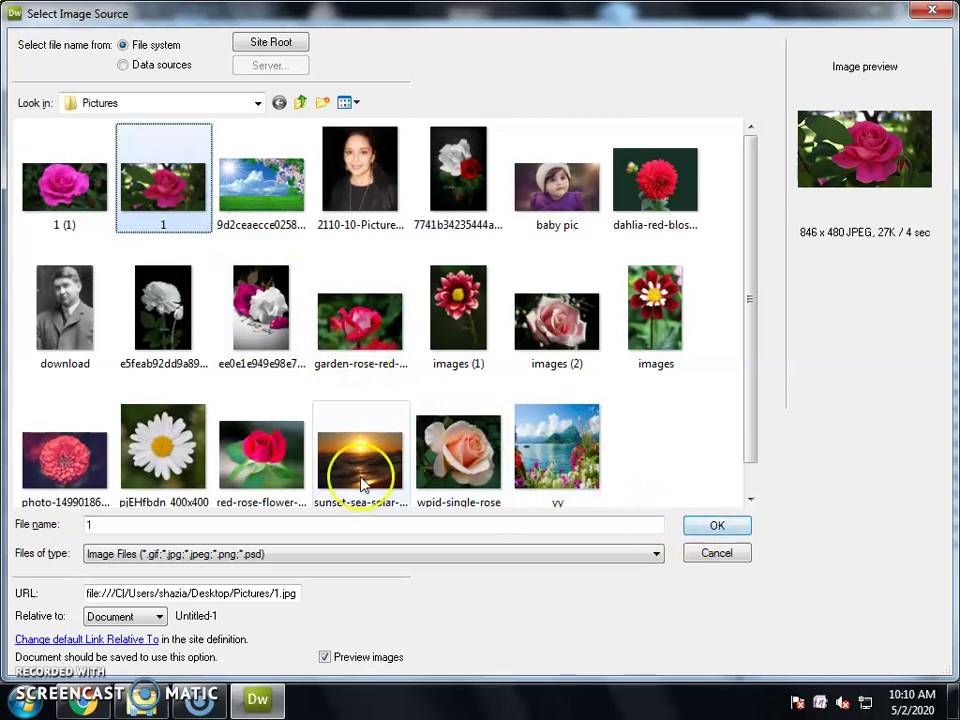
{"action": "left_click", "coordinate": [165, 443]}
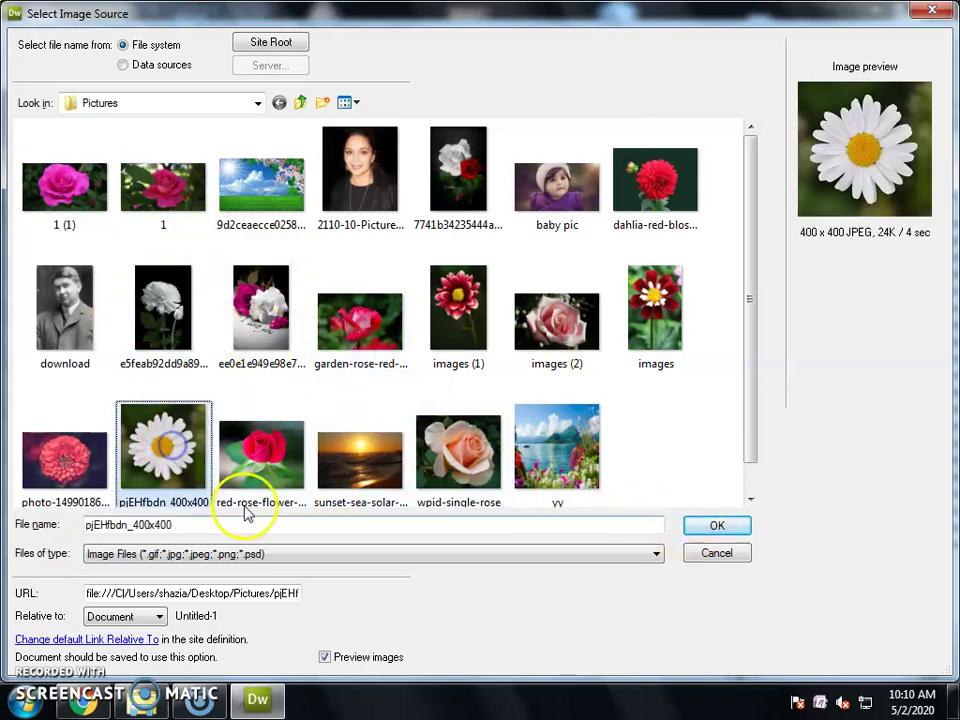
{"action": "left_click", "coordinate": [702, 530]}
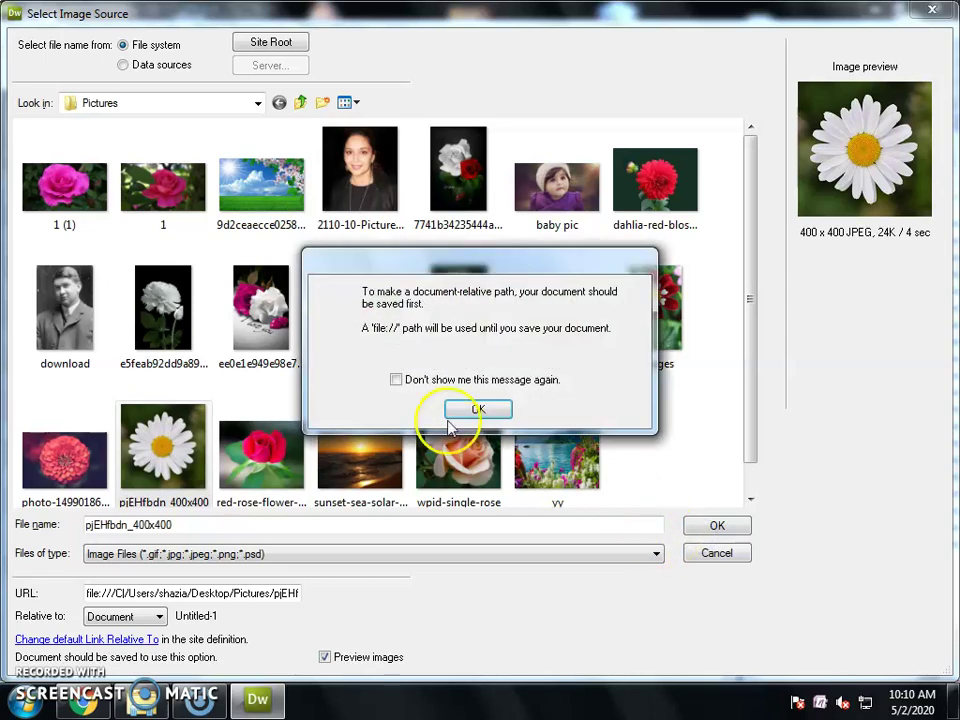
{"action": "left_click", "coordinate": [452, 412]}
{"action": "left_click", "coordinate": [648, 306]}
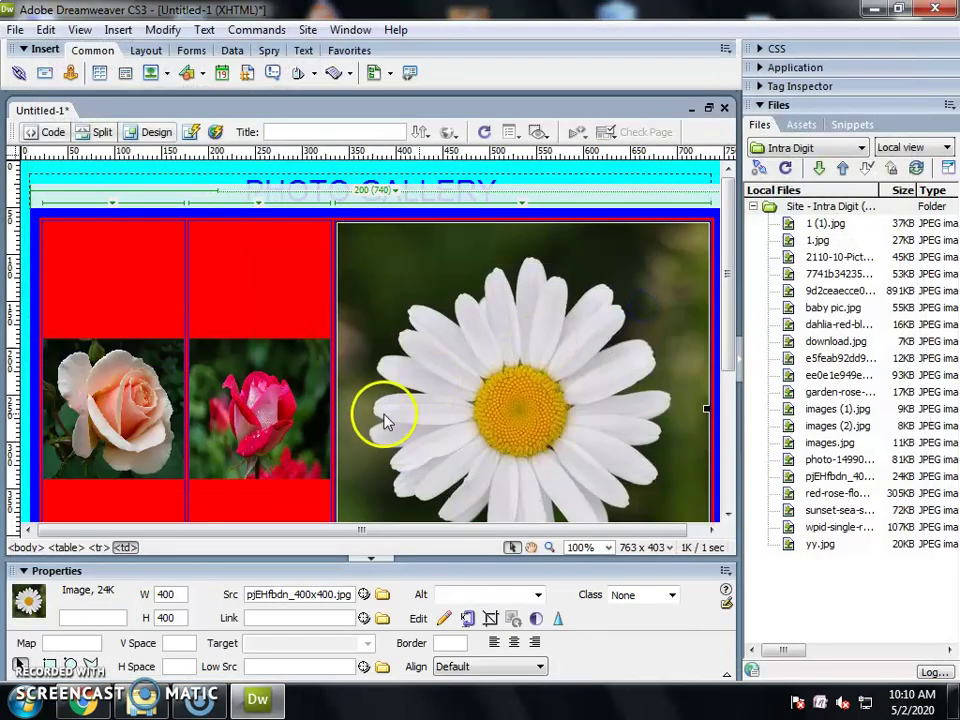
Resize the daisy image to 150 wide and 150 high.
{"action": "type", "text": "15"}
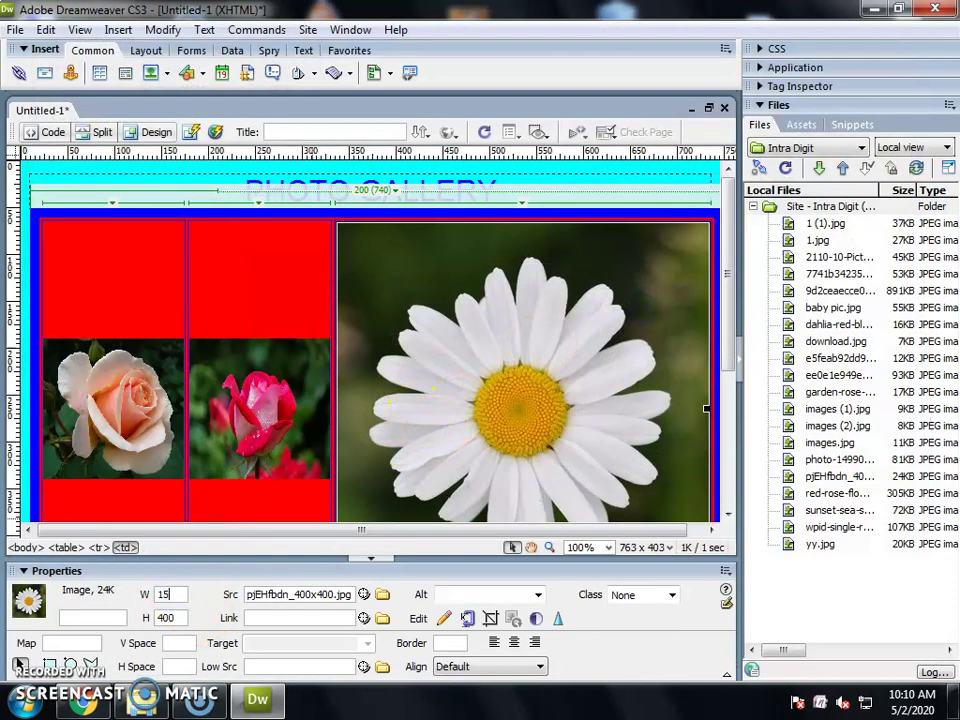
{"action": "type", "text": "0"}
{"action": "key", "text": "Tab"}
{"action": "type", "text": "150"}
{"action": "key", "text": "Return"}
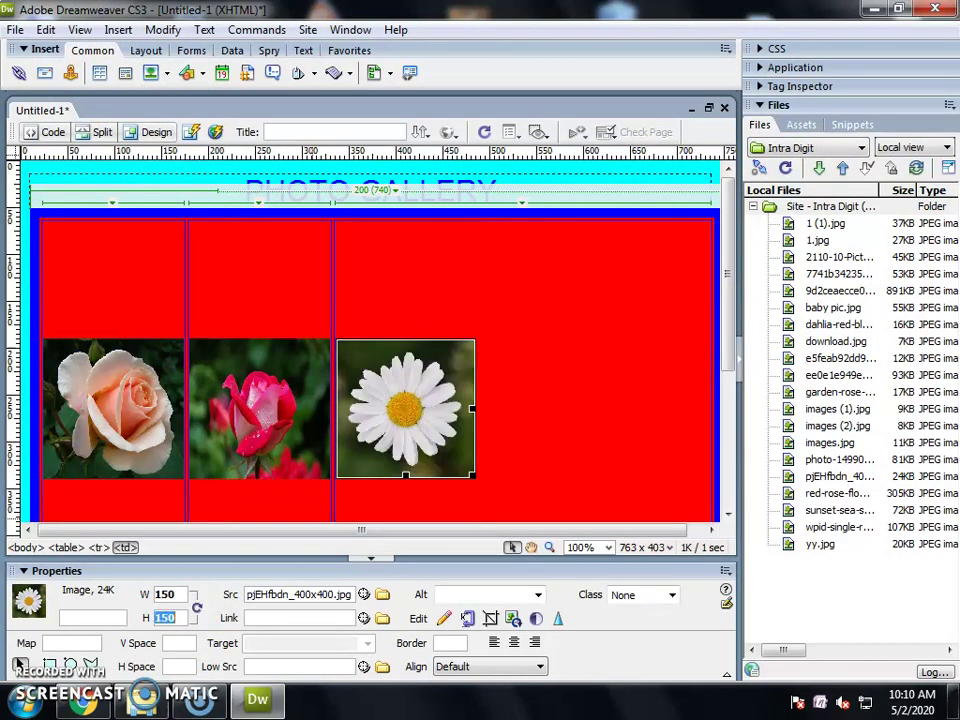
{"action": "left_click", "coordinate": [331, 504]}
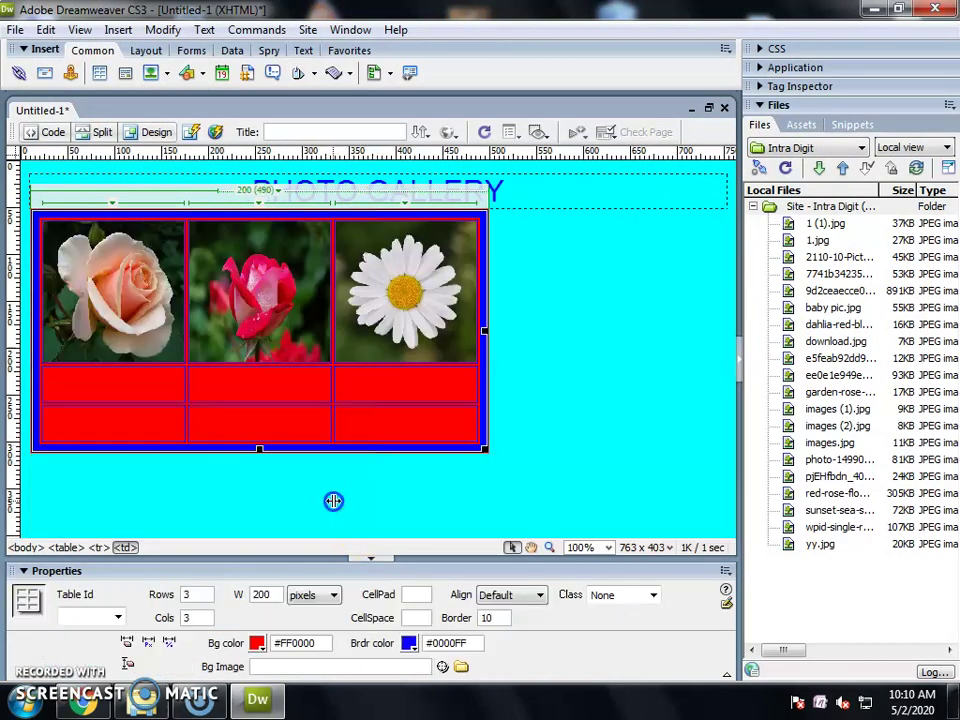
{"action": "left_click", "coordinate": [86, 381]}
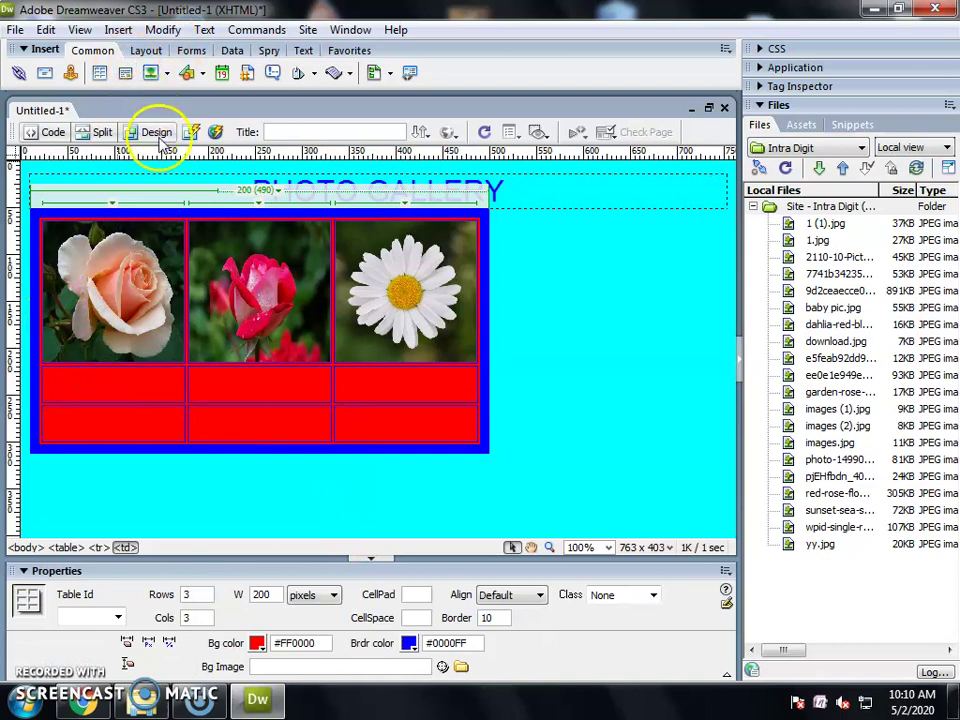
{"action": "key", "text": "ctrl+alt+i"}
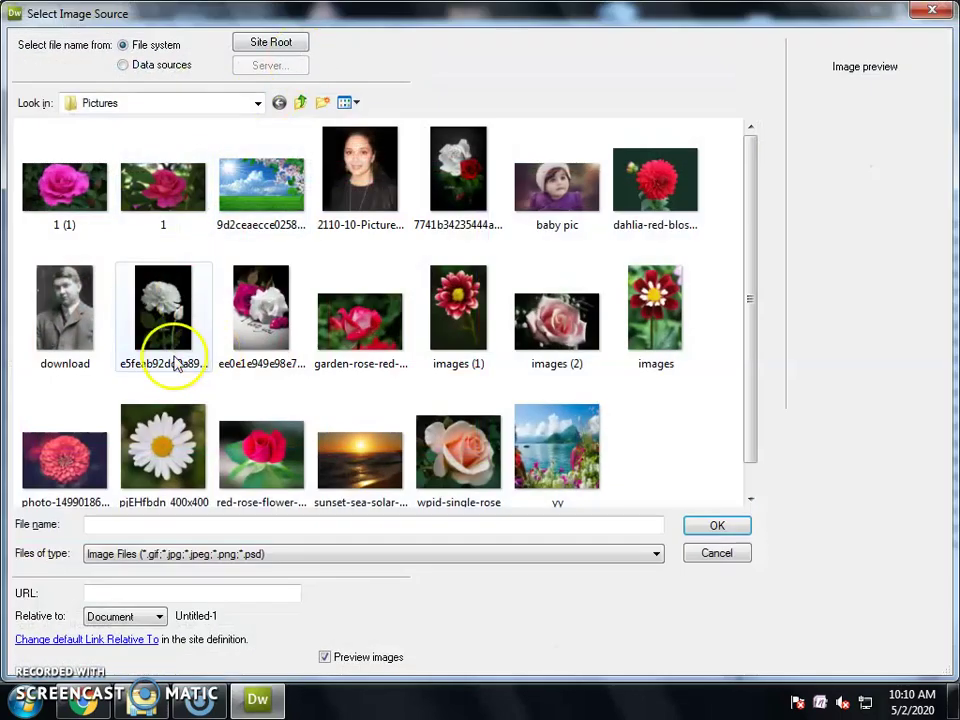
{"action": "left_click", "coordinate": [272, 448]}
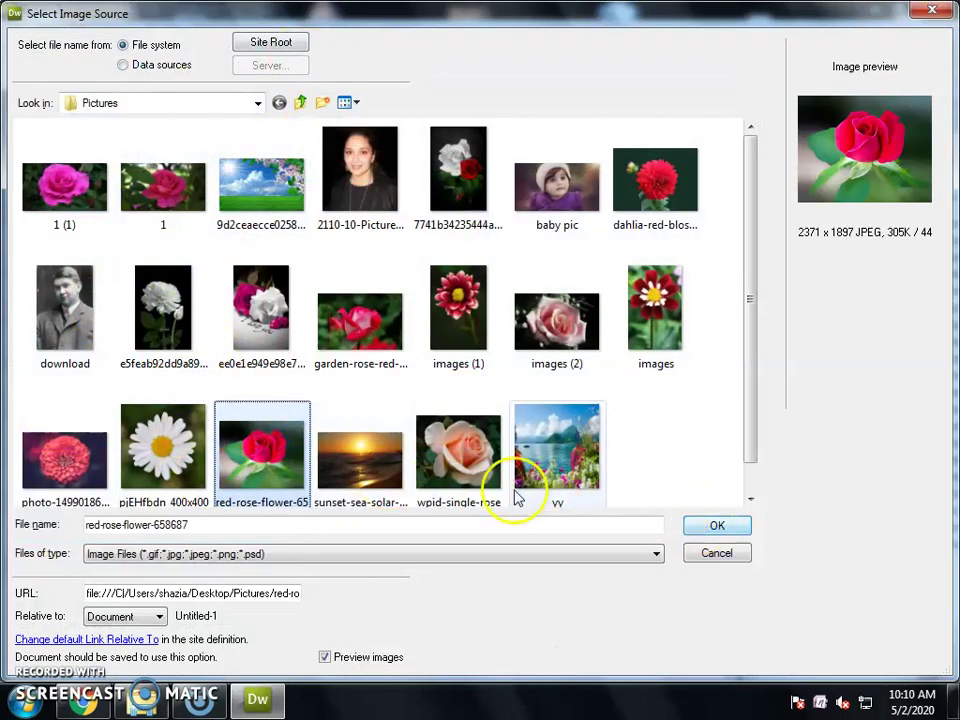
{"action": "left_click", "coordinate": [100, 460]}
{"action": "left_click", "coordinate": [707, 530]}
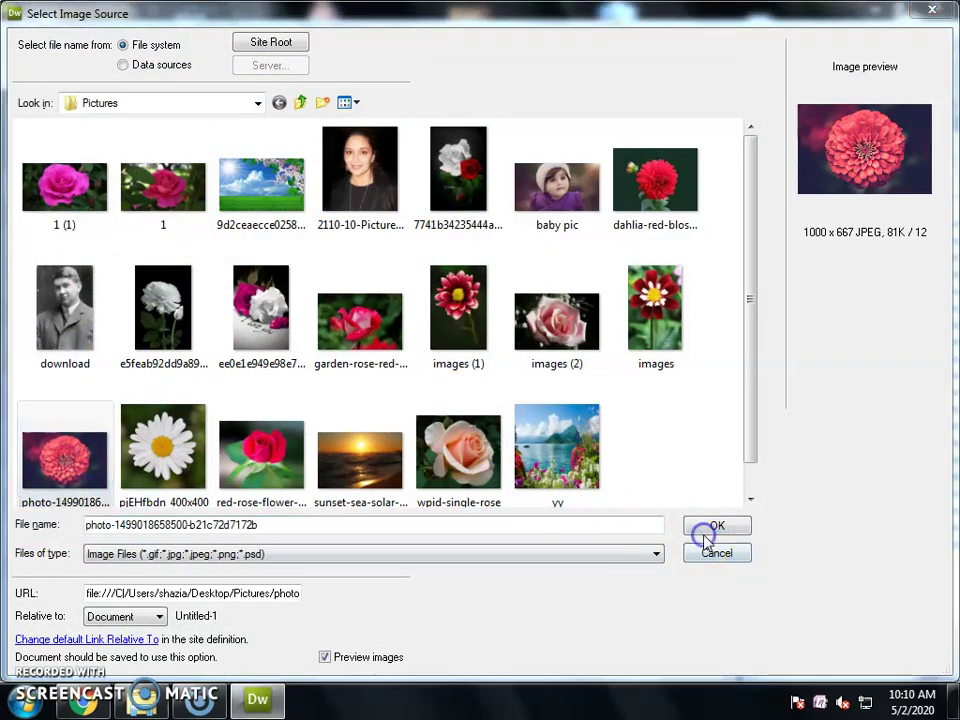
{"action": "left_click", "coordinate": [478, 411]}
{"action": "left_click", "coordinate": [468, 380]}
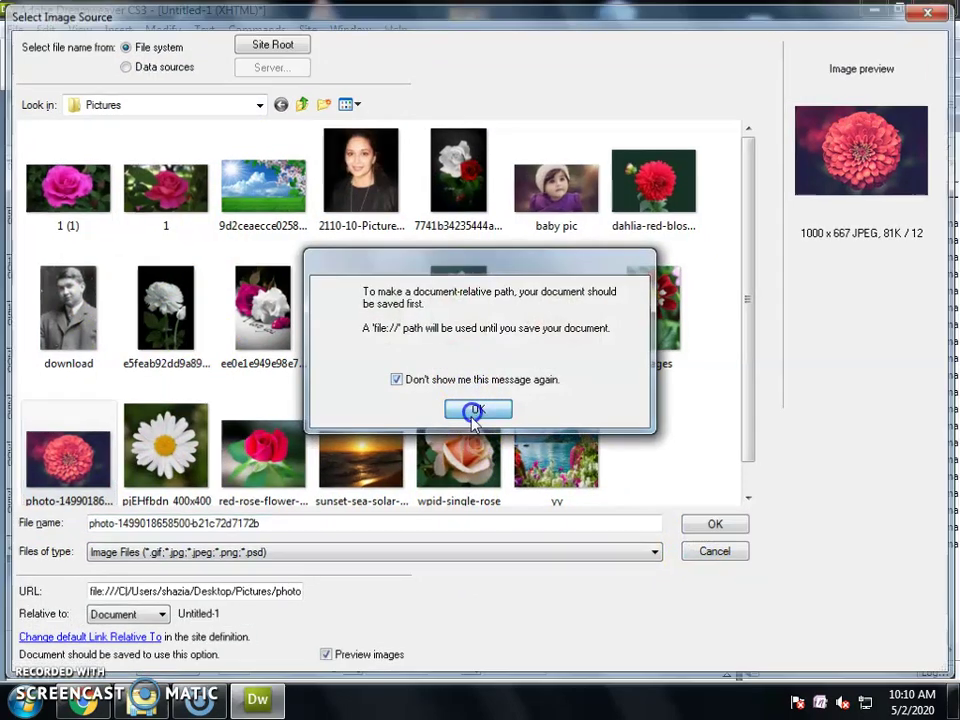
{"action": "left_click", "coordinate": [478, 409]}
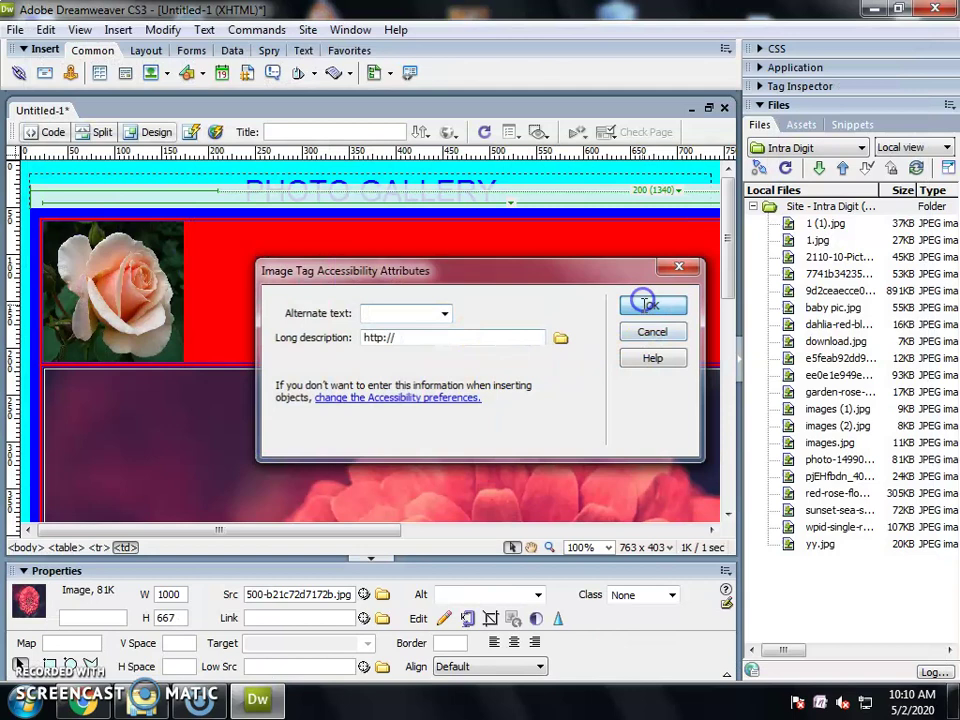
{"action": "left_click", "coordinate": [637, 308]}
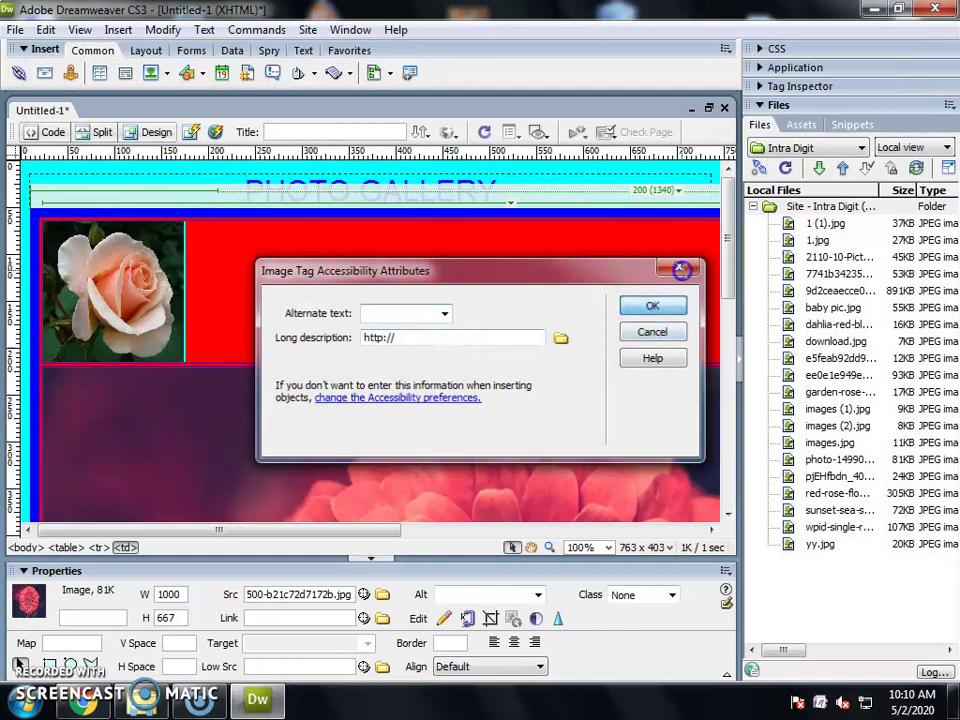
{"action": "left_click", "coordinate": [680, 270]}
Resize the coral zinnia image to 150 wide and 150 high.
{"action": "left_click_drag", "start_coordinate": [169, 562], "coordinate": [175, 595]}
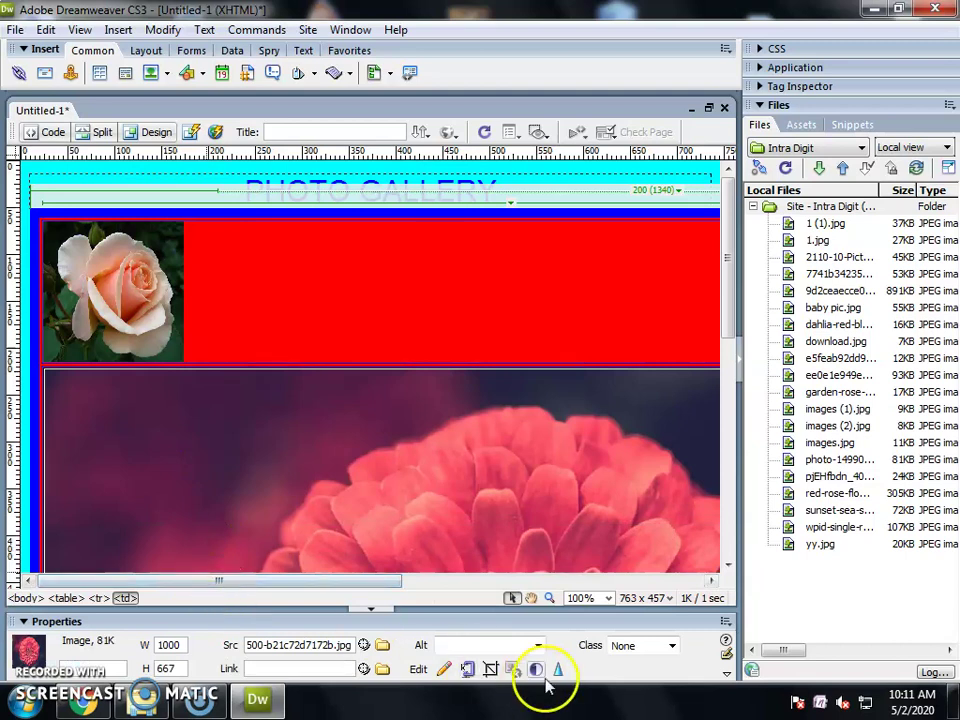
{"action": "left_click", "coordinate": [627, 679]}
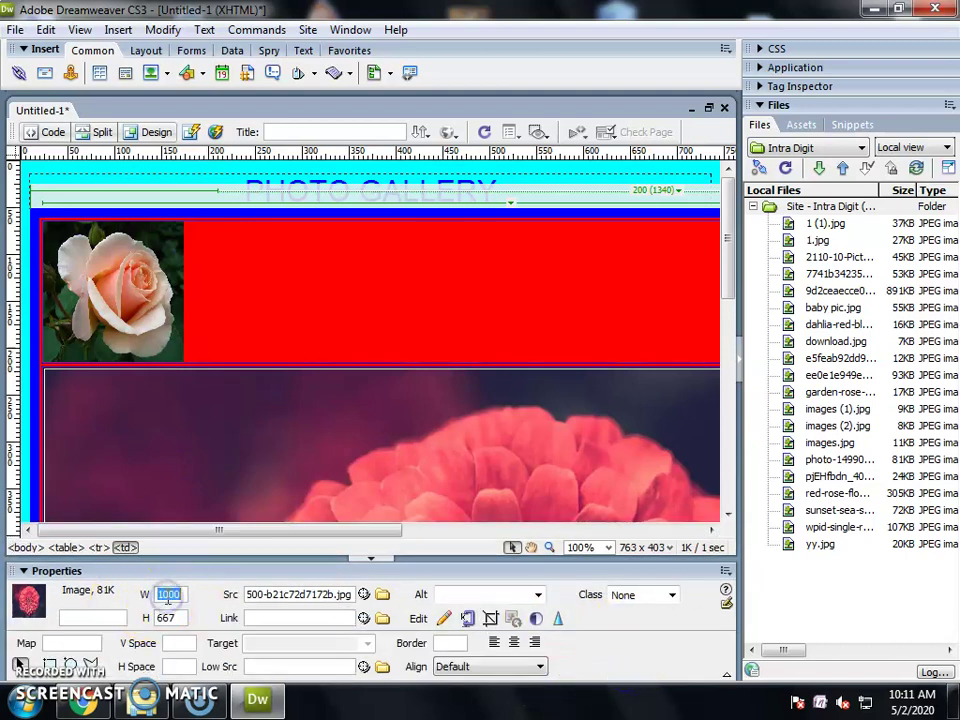
{"action": "key", "text": "Tab"}
{"action": "type", "text": "150"}
{"action": "key", "text": "Return"}
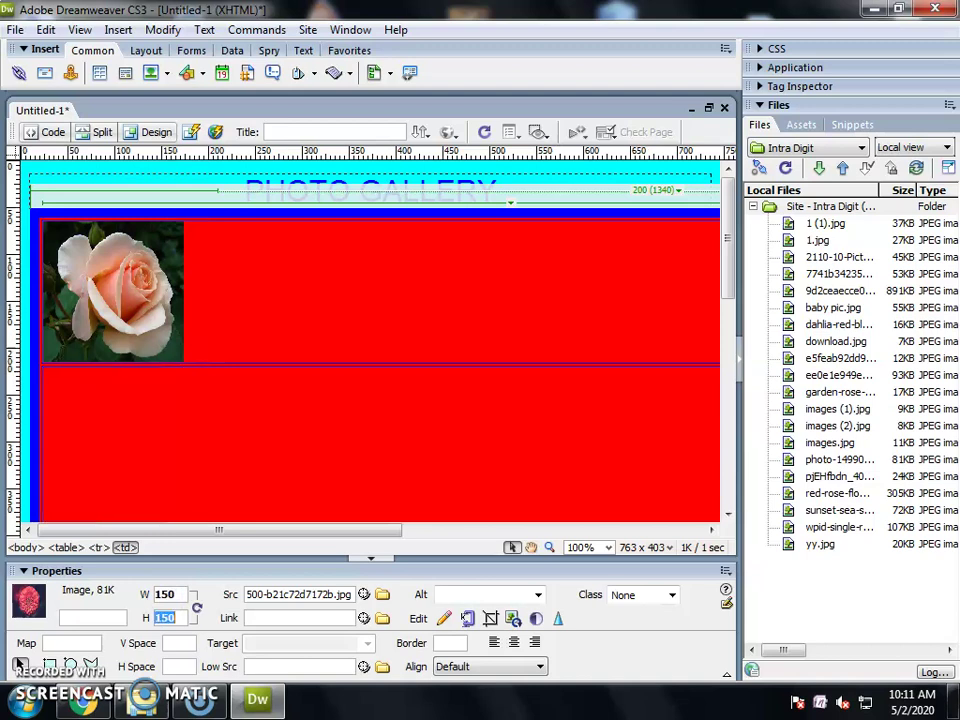
{"action": "left_click", "coordinate": [387, 367]}
Insert the images (1) picture into the middle cell of the table's middle row, without alternate text.
{"action": "left_click", "coordinate": [211, 426]}
{"action": "scroll", "coordinate": [238, 468], "scroll_direction": "down", "scroll_amount": 1}
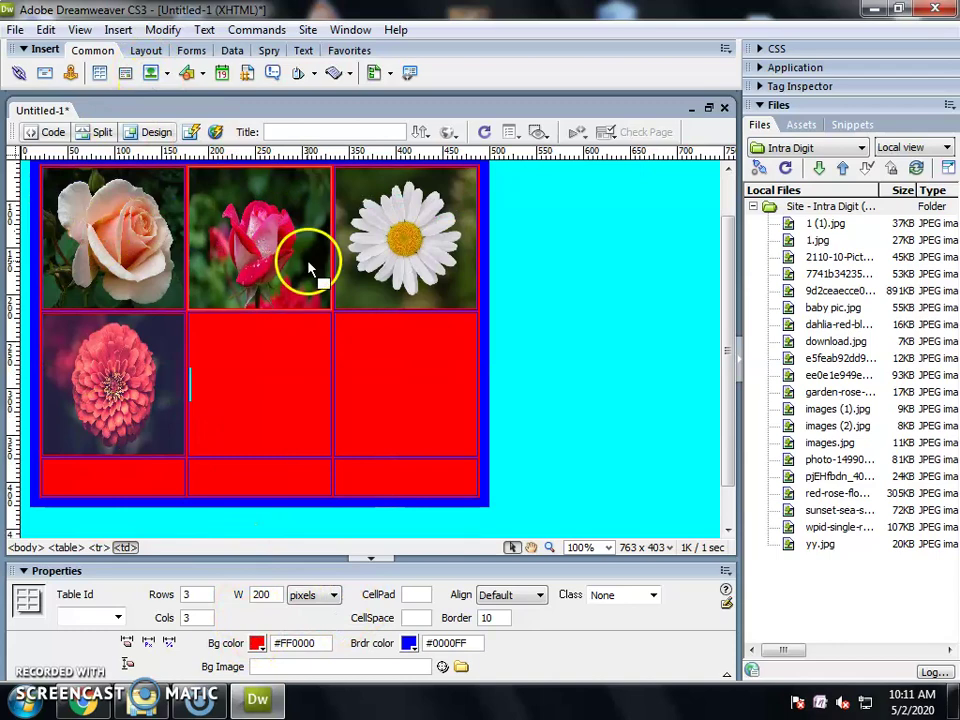
{"action": "key", "text": "ctrl+alt+i"}
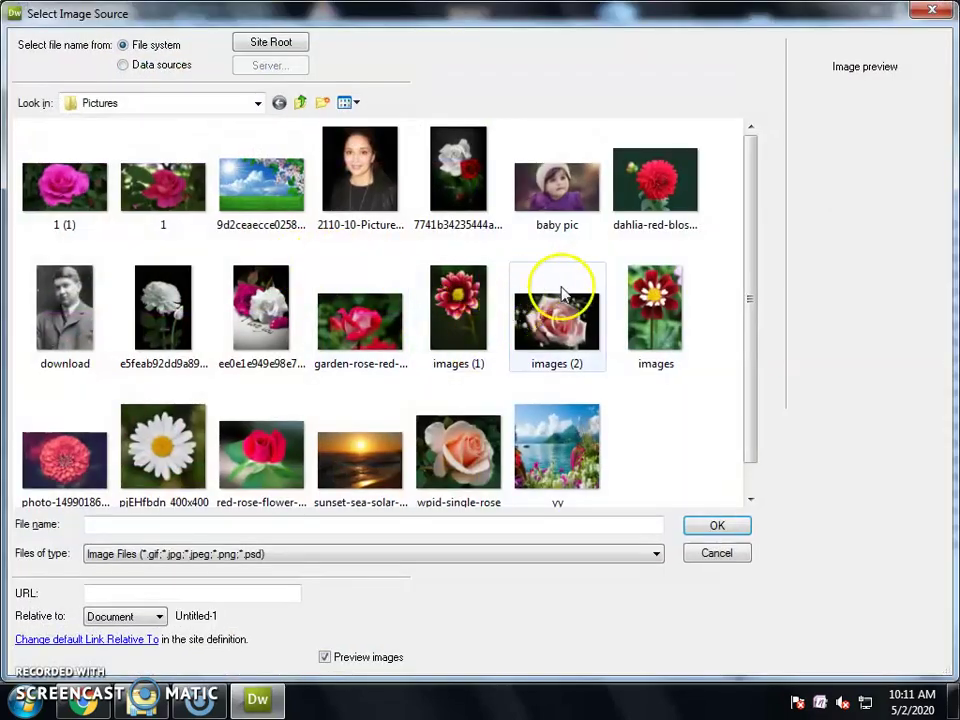
{"action": "left_click", "coordinate": [655, 306]}
{"action": "left_click", "coordinate": [470, 314]}
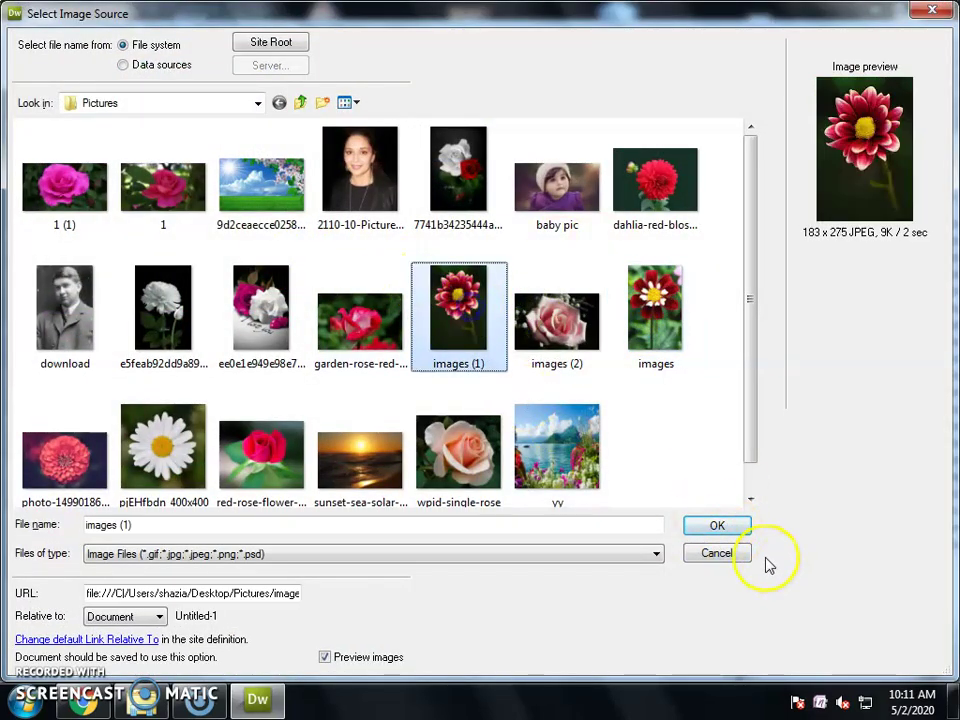
{"action": "left_click", "coordinate": [717, 525]}
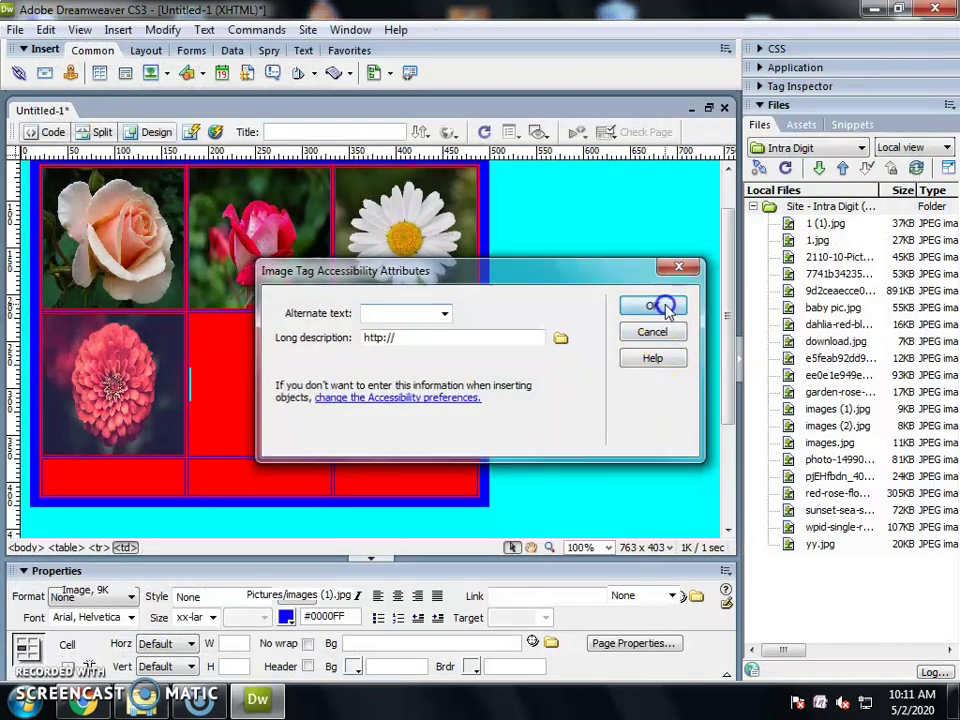
{"action": "left_click", "coordinate": [653, 306]}
Resize the dark red flower image with the yellow centre to 150 wide and 150 high.
{"action": "double_click", "coordinate": [167, 594]}
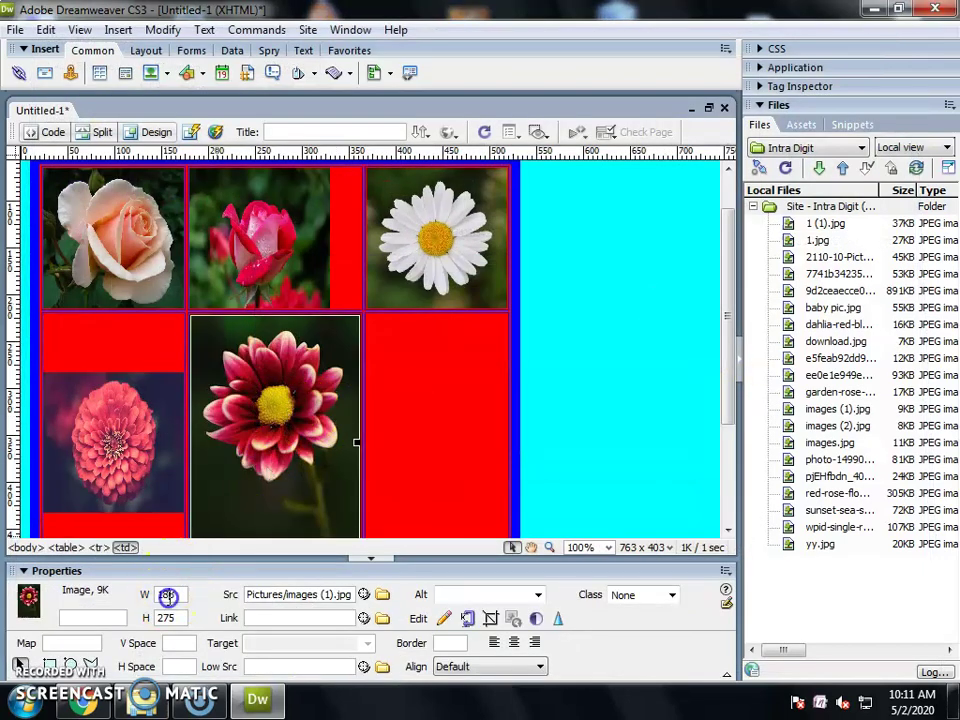
{"action": "type", "text": "150"}
{"action": "key", "text": "Tab"}
{"action": "type", "text": "1"}
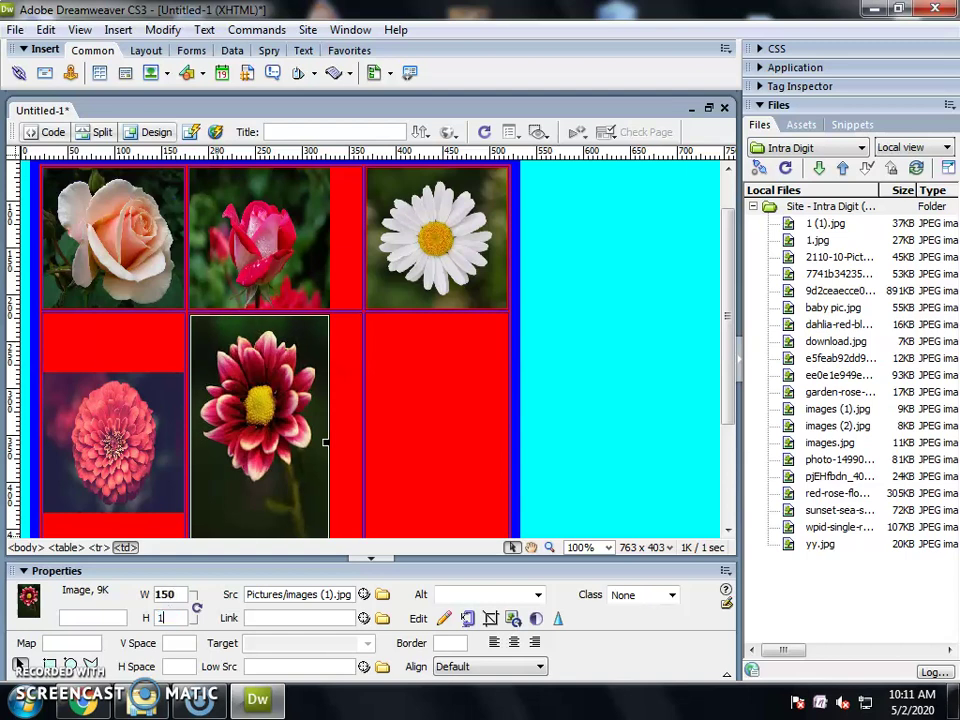
{"action": "type", "text": "50"}
{"action": "key", "text": "Return"}
Insert the red-rose-flower-658687 picture into the last cell of the table's middle row, without alternate text.
{"action": "left_click", "coordinate": [394, 468]}
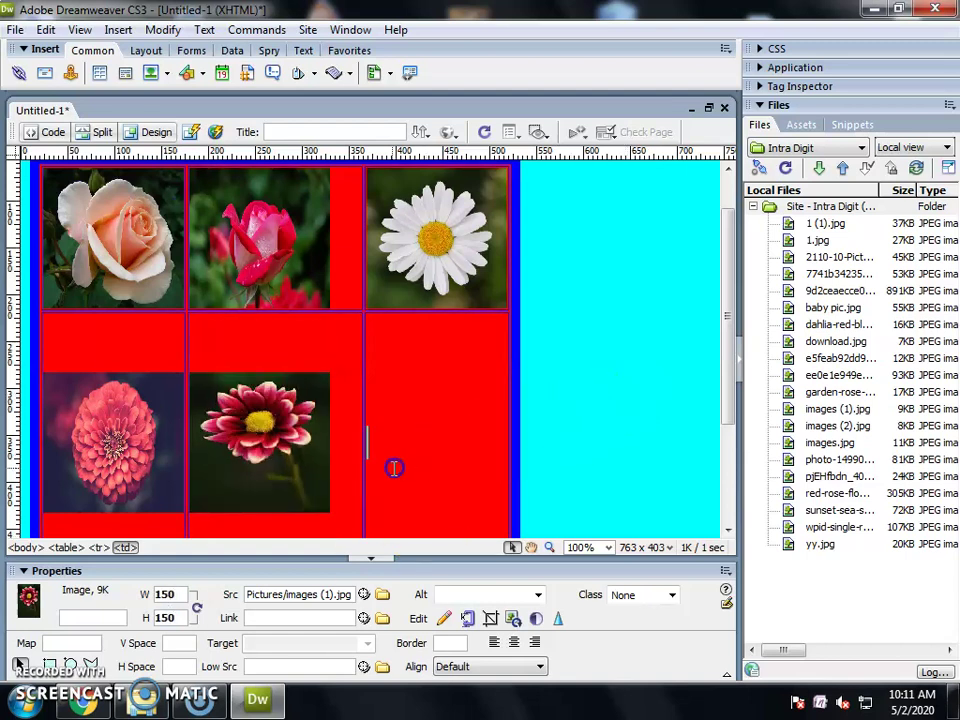
{"action": "left_click", "coordinate": [493, 455]}
{"action": "left_click_drag", "start_coordinate": [514, 454], "coordinate": [407, 400]}
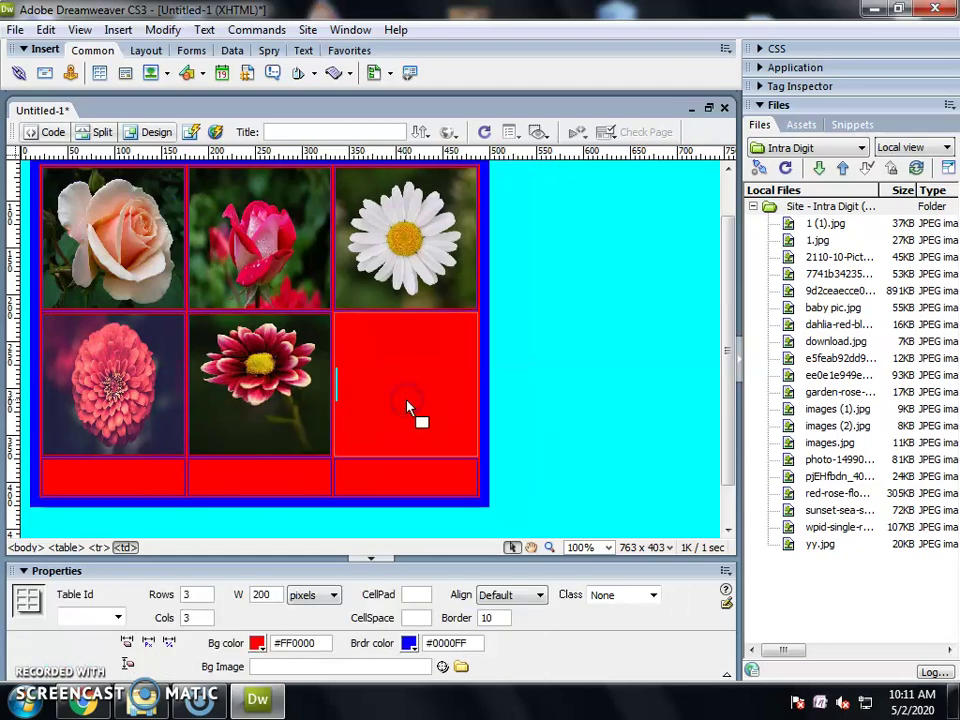
{"action": "key", "text": "ctrl+alt+i"}
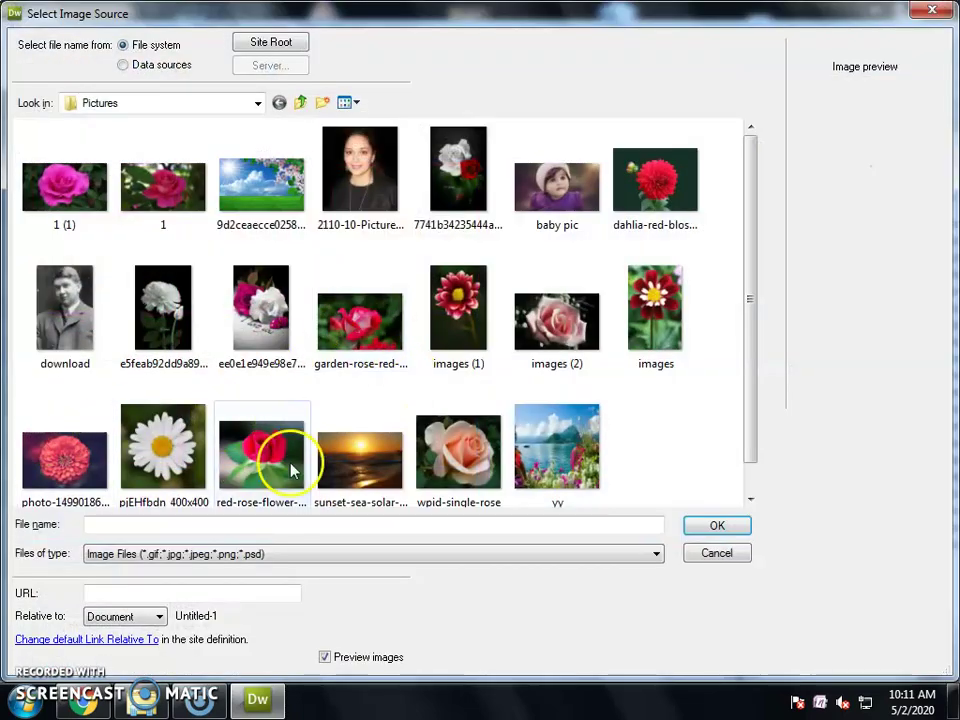
{"action": "left_click", "coordinate": [290, 470]}
{"action": "left_click", "coordinate": [710, 524]}
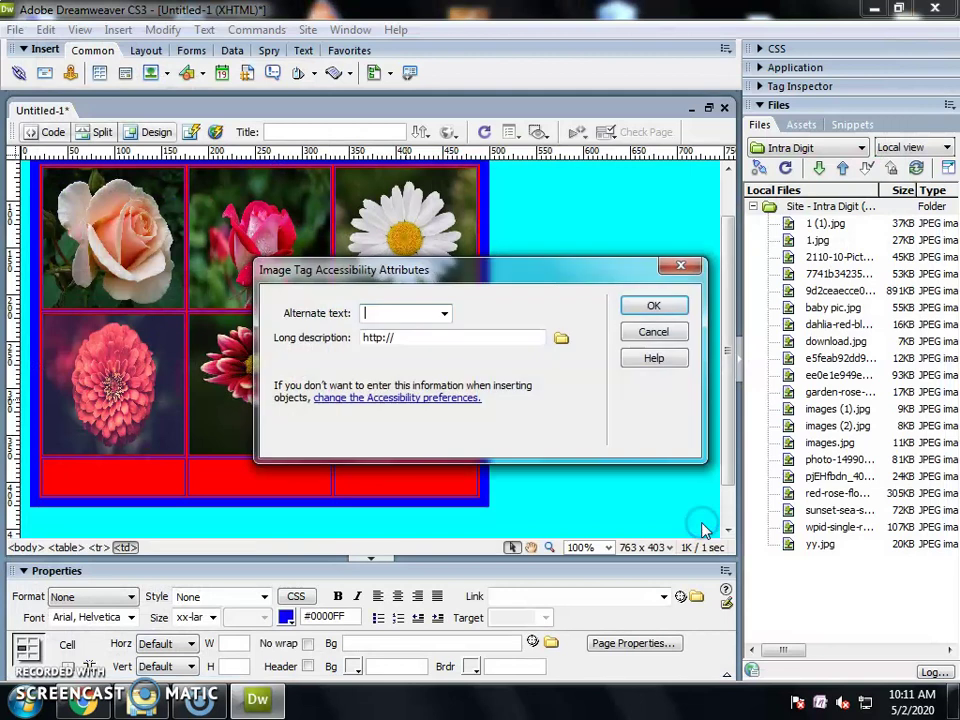
{"action": "left_click", "coordinate": [650, 304]}
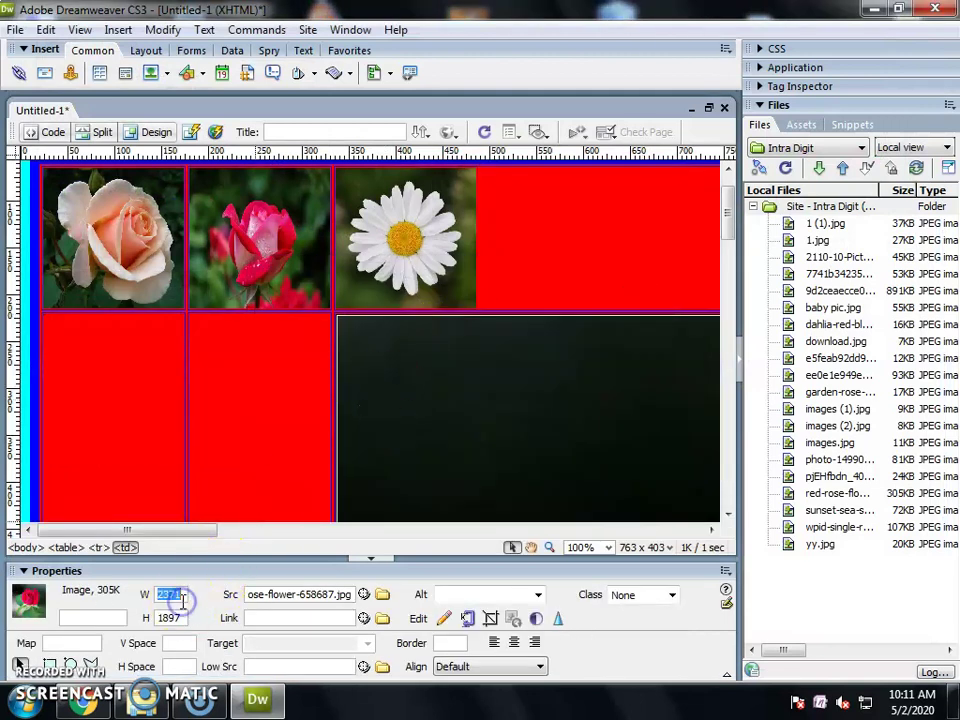
Resize the red rose image in the middle row to 150 wide and 150 high.
{"action": "type", "text": "0"}
{"action": "key", "text": "Tab"}
{"action": "type", "text": "150"}
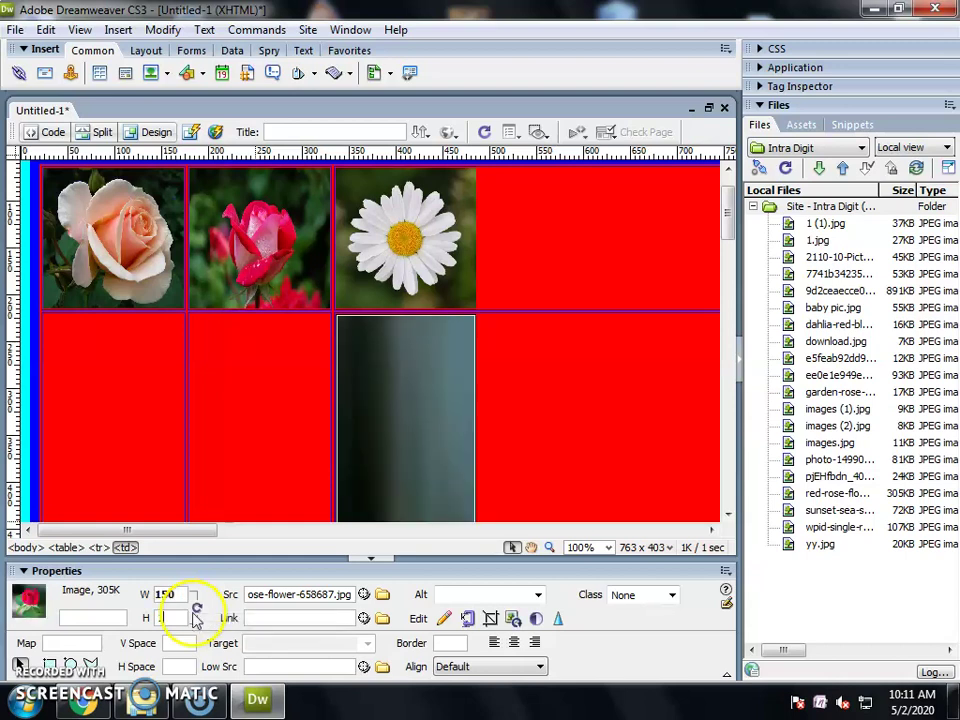
{"action": "key", "text": "Return"}
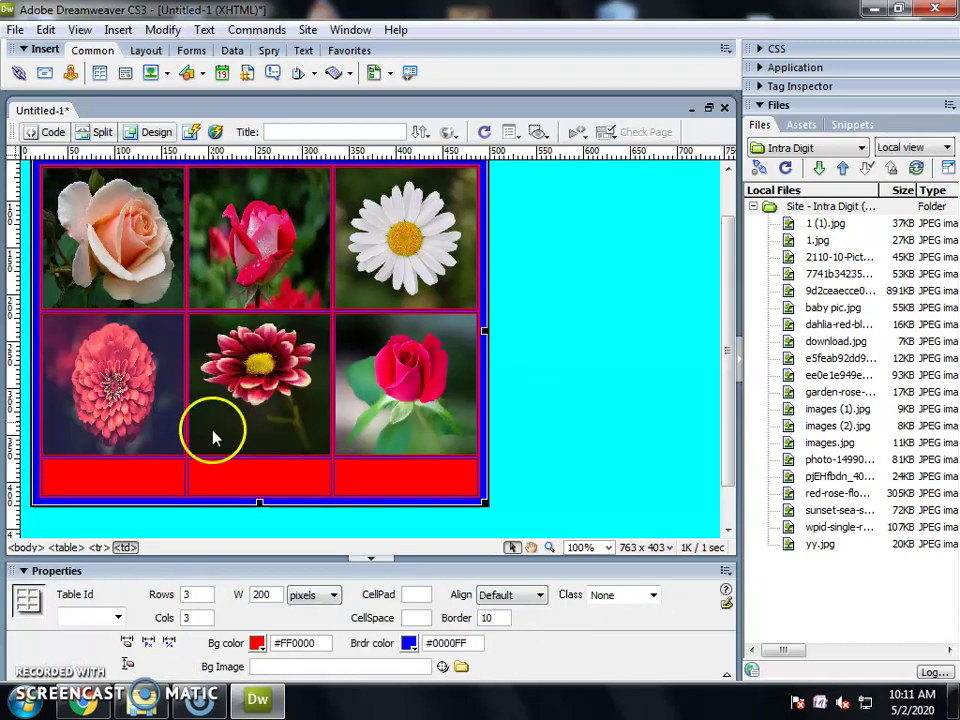
Insert the 1 (1) picture into the first cell of the table's bottom row, without alternate text.
{"action": "left_click", "coordinate": [133, 463]}
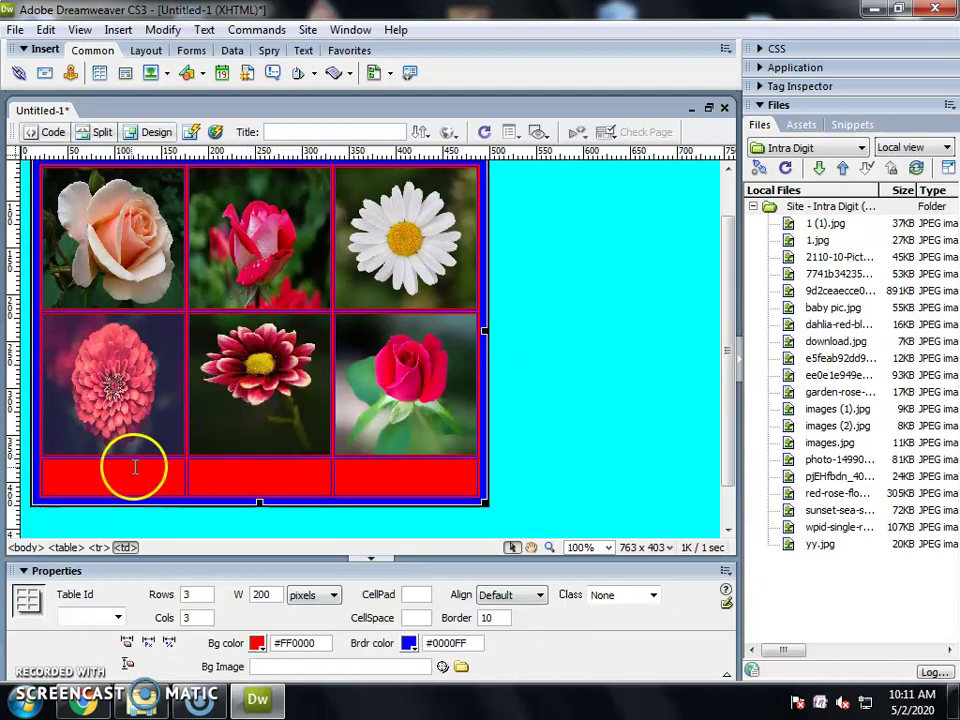
{"action": "left_click", "coordinate": [158, 73]}
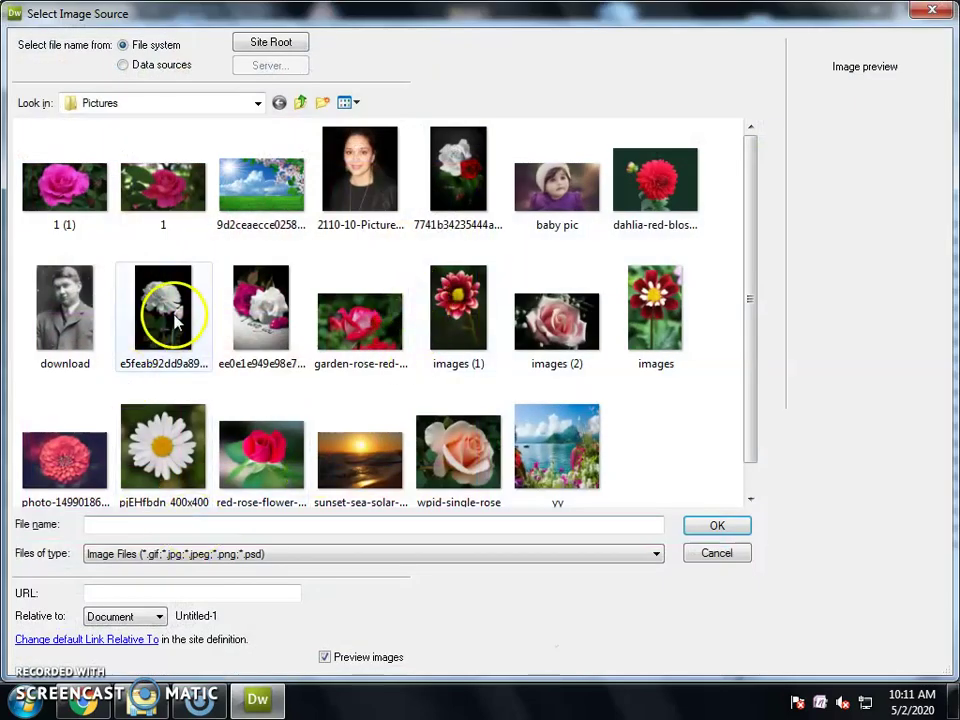
{"action": "left_click", "coordinate": [70, 155]}
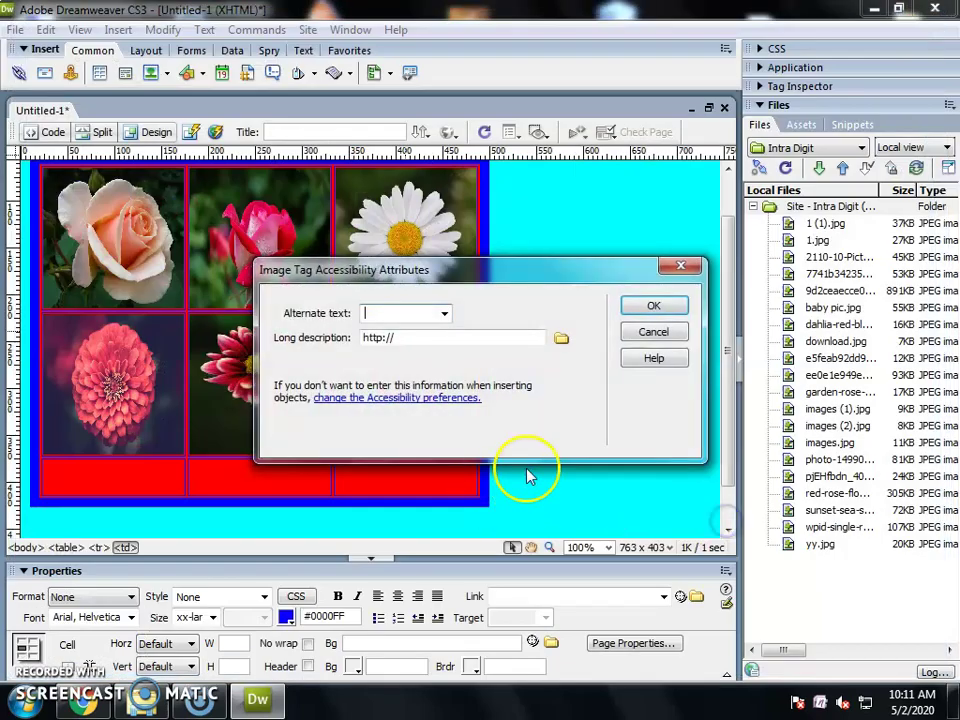
{"action": "left_click", "coordinate": [655, 310]}
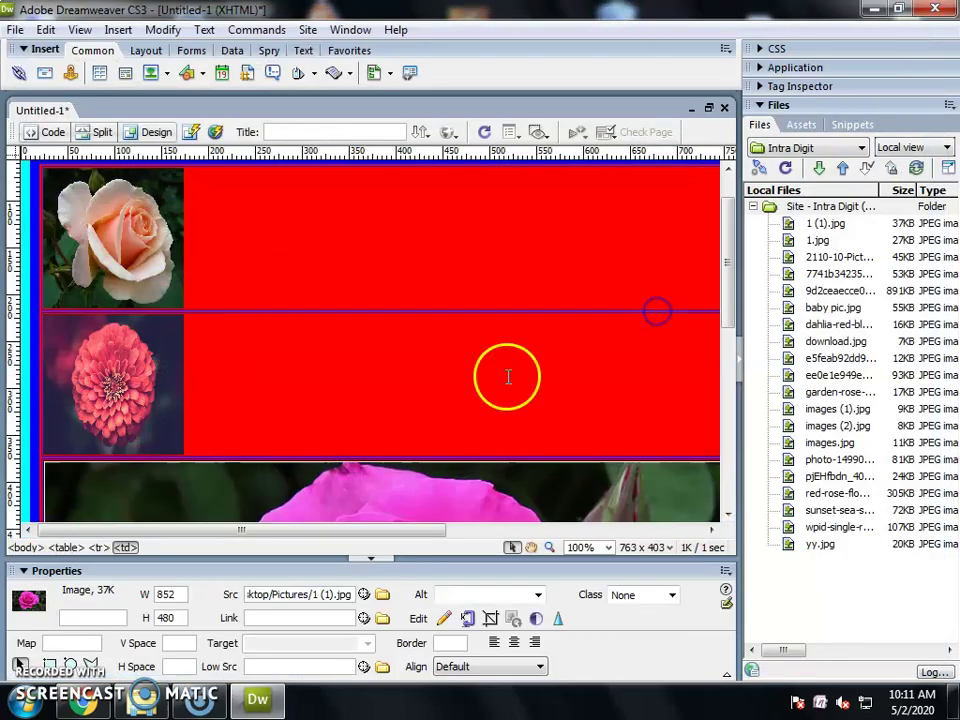
Resize the magenta rose image in the bottom row's first cell to 150 wide and 150 high.
{"action": "double_click", "coordinate": [170, 593]}
{"action": "type", "text": "150"}
{"action": "key", "text": "Tab"}
{"action": "type", "text": "1"}
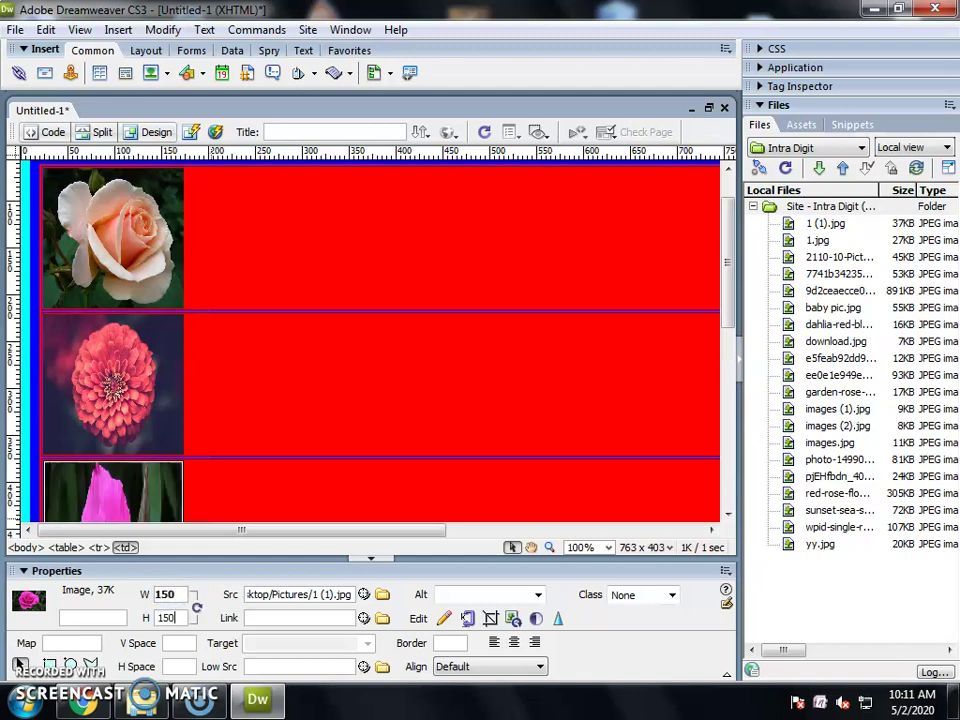
{"action": "key", "text": "Return"}
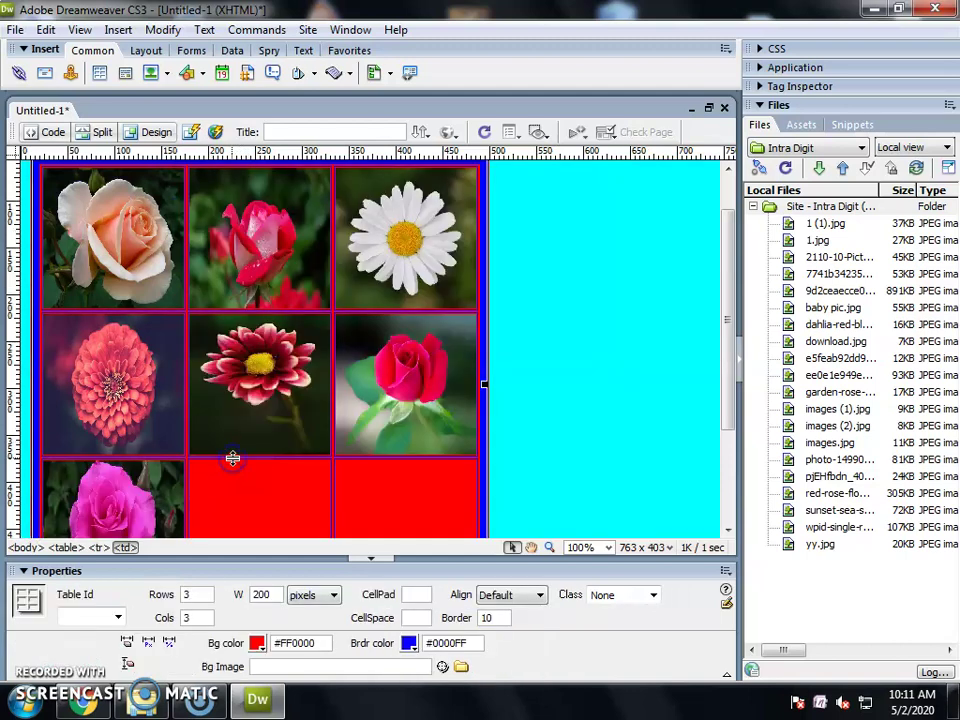
Insert the picture named 1 into the middle cell of the table's bottom row, without alternate text.
{"action": "left_click", "coordinate": [236, 478]}
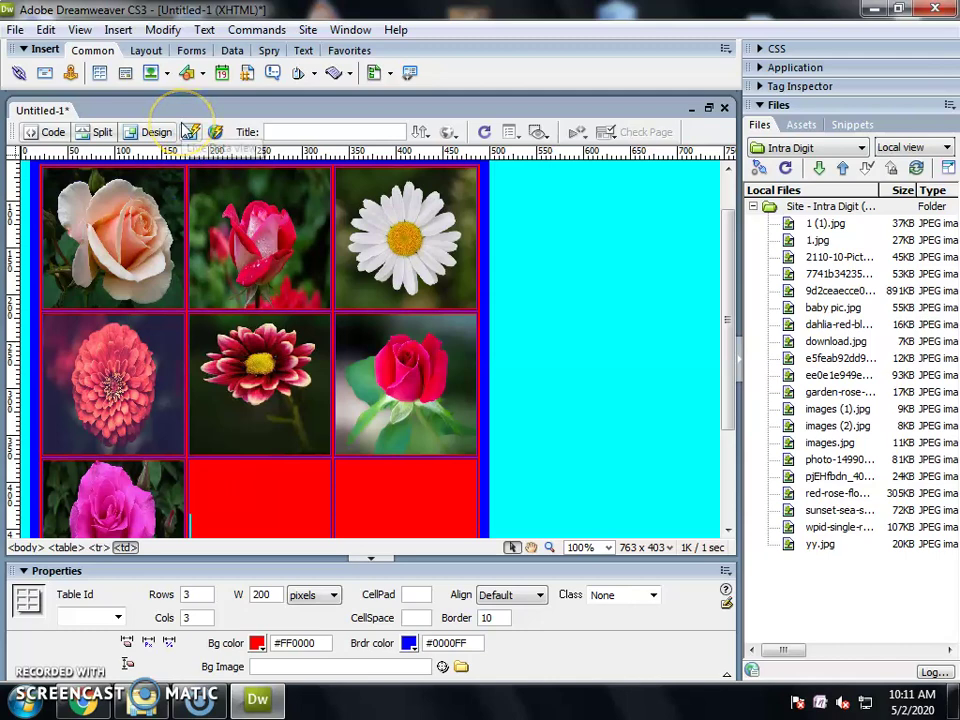
{"action": "key", "text": "ctrl+alt+i"}
{"action": "left_click", "coordinate": [368, 339]}
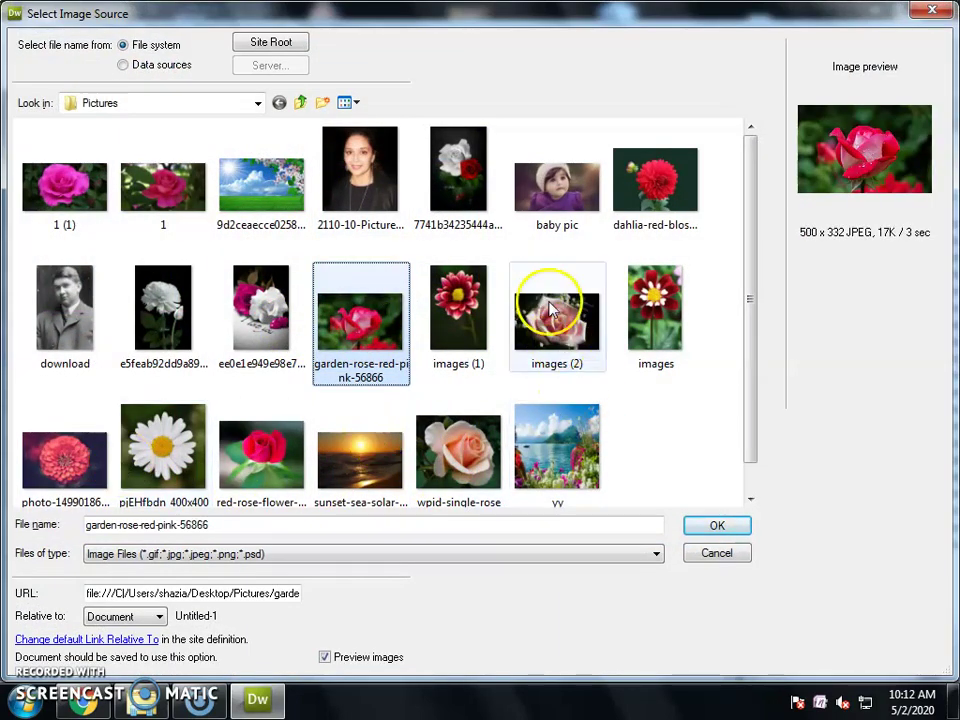
{"action": "left_click", "coordinate": [551, 311]}
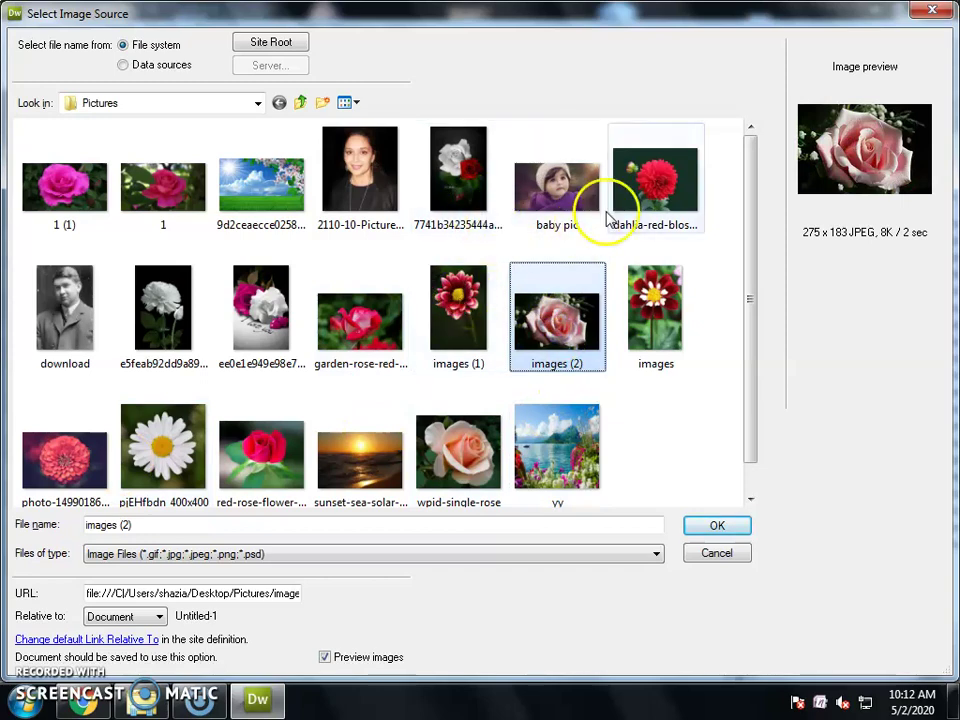
{"action": "left_click", "coordinate": [161, 229]}
{"action": "left_click", "coordinate": [722, 515]}
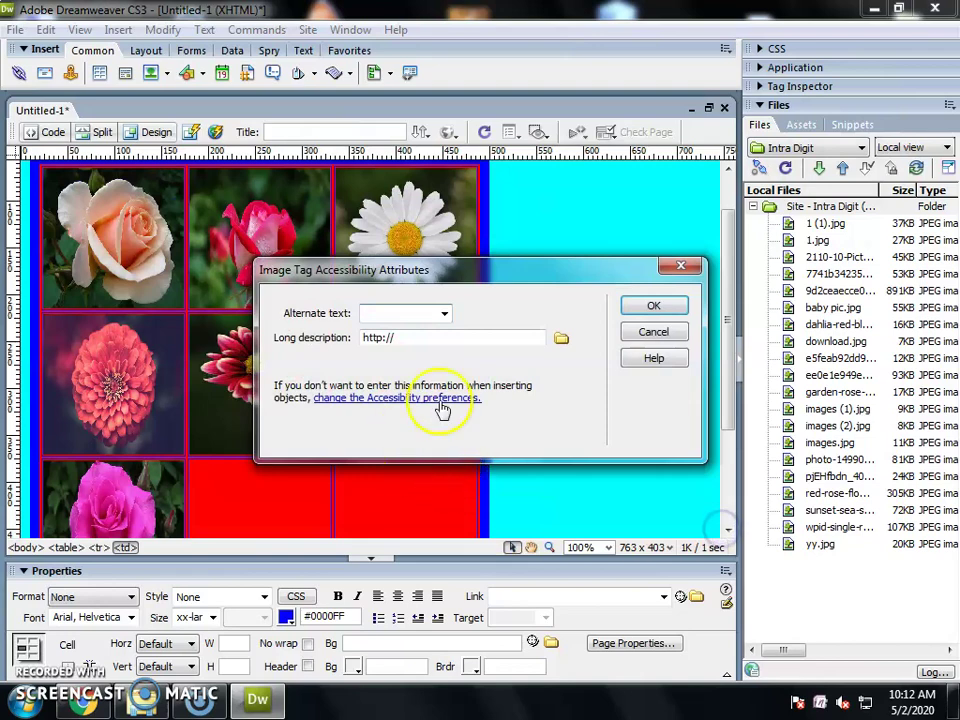
{"action": "left_click", "coordinate": [652, 311]}
Resize the pink rose image in the bottom row's middle cell to 150 wide and 150 high.
{"action": "scroll", "coordinate": [490, 470], "scroll_direction": "down", "scroll_amount": 5}
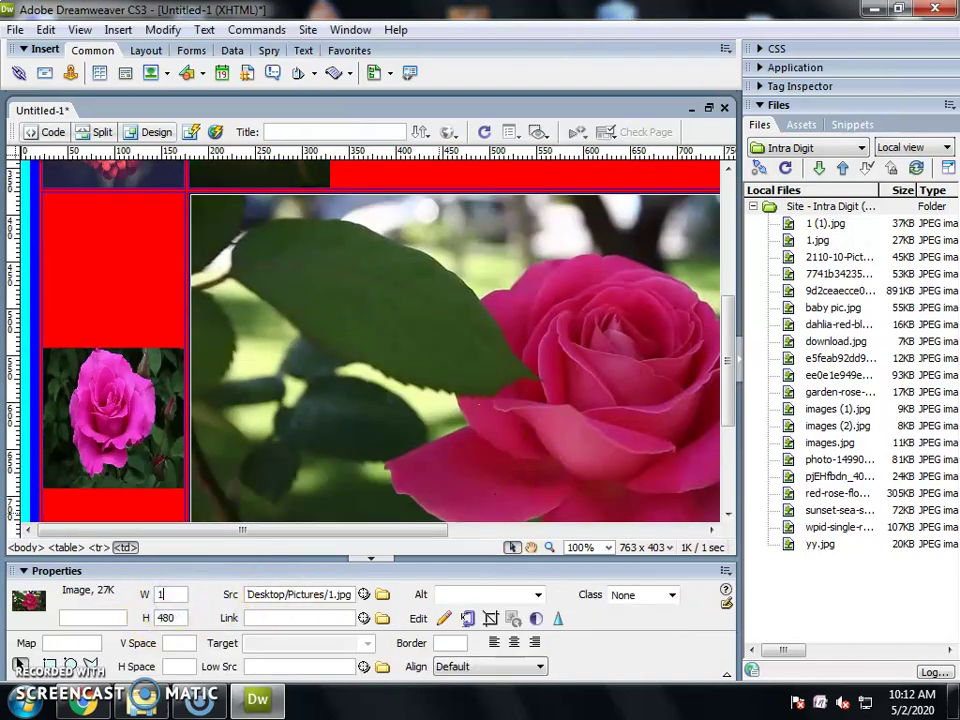
{"action": "type", "text": "0"}
{"action": "key", "text": "Tab"}
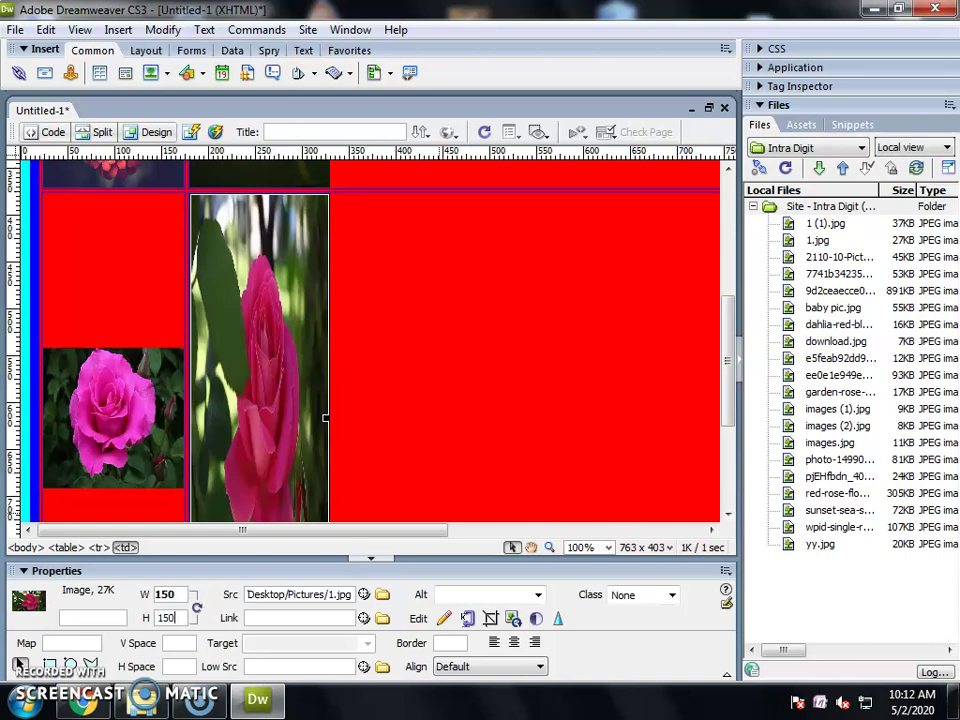
{"action": "key", "text": "Return"}
{"action": "left_click", "coordinate": [184, 497]}
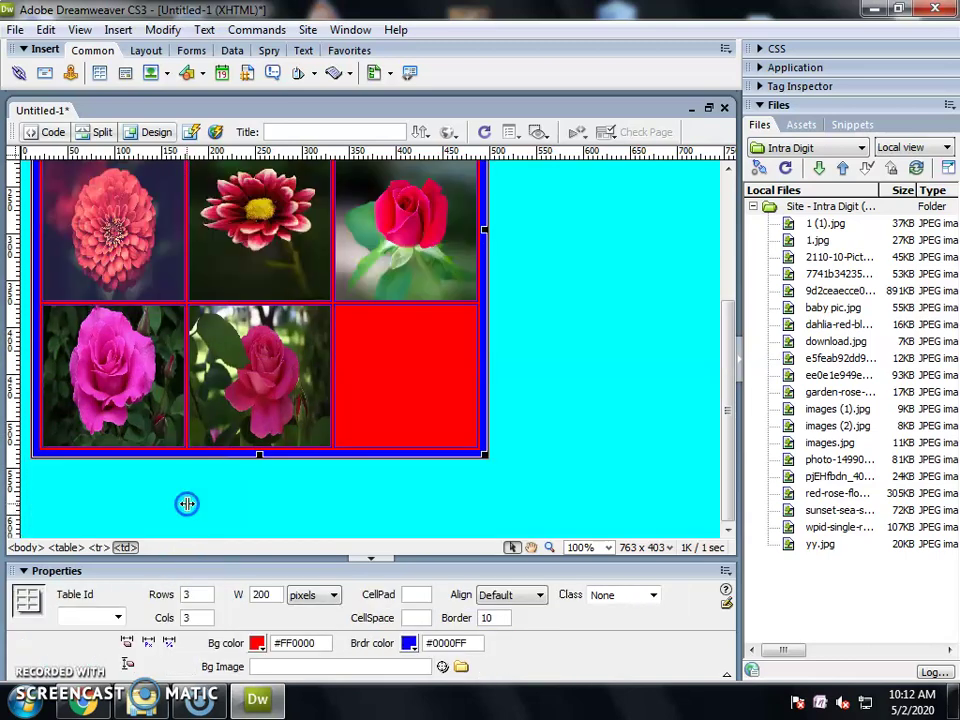
Insert the e5feab92dd9a890499b28cebc647aa97 picture into the last cell of the table's bottom row, without alternate text.
{"action": "scroll", "coordinate": [392, 386], "scroll_direction": "up", "scroll_amount": 3}
{"action": "scroll", "coordinate": [380, 492], "scroll_direction": "down", "scroll_amount": 1}
{"action": "left_click", "coordinate": [380, 492]}
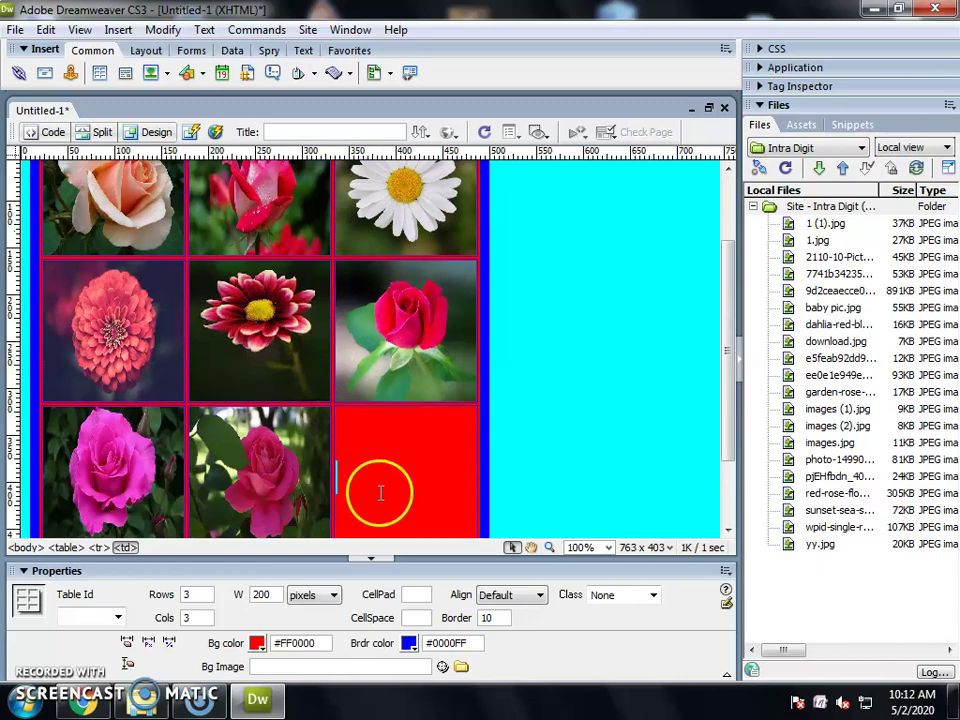
{"action": "key", "text": "ctrl+alt+i"}
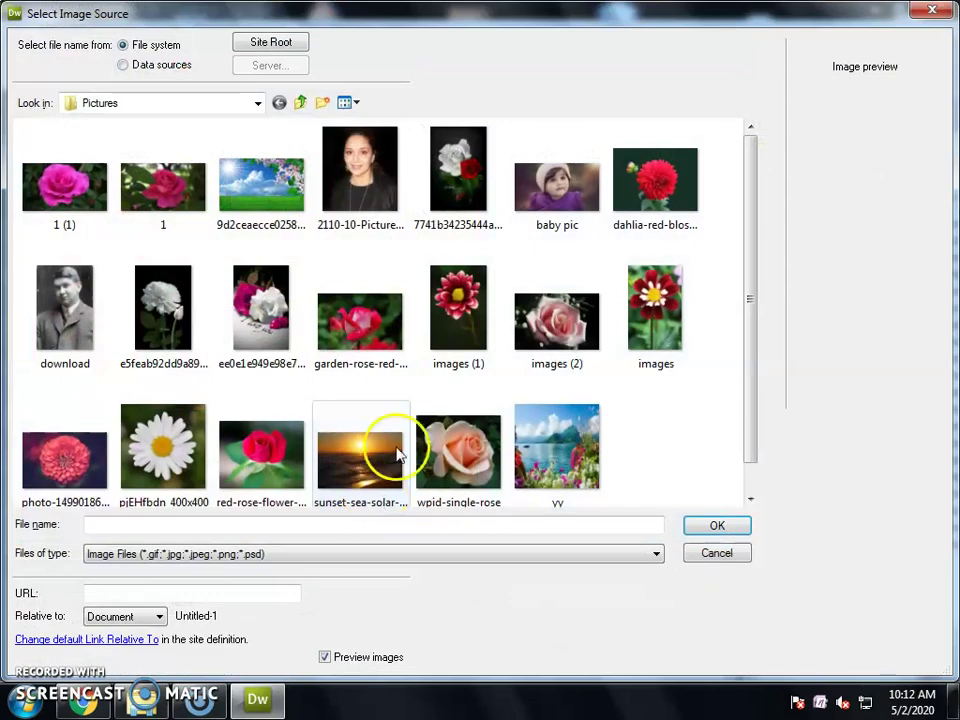
{"action": "left_click", "coordinate": [163, 325]}
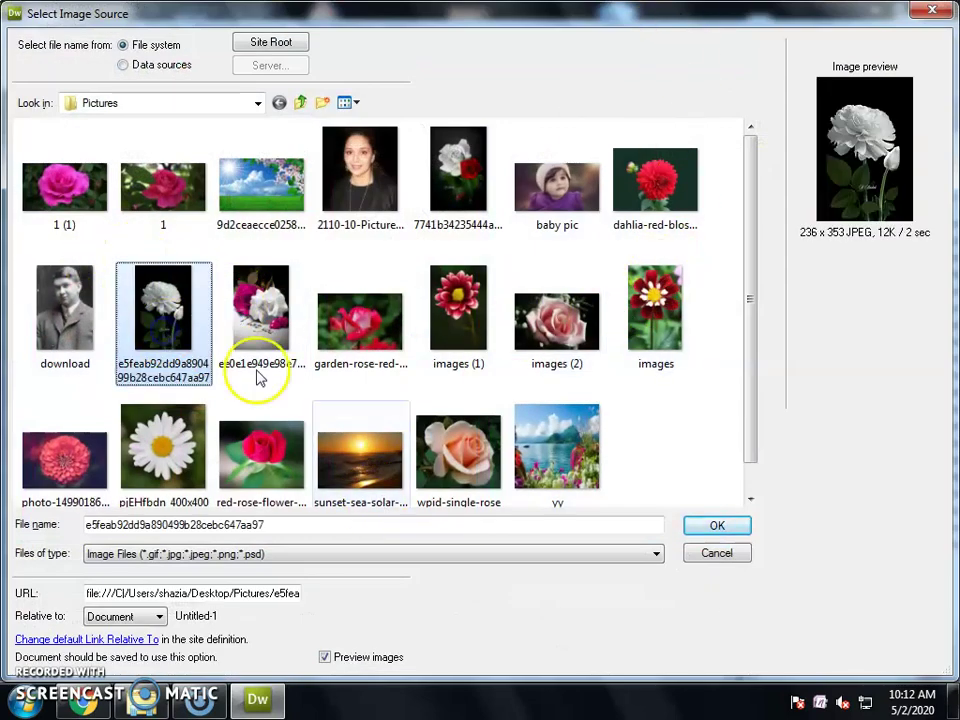
{"action": "left_click", "coordinate": [725, 530]}
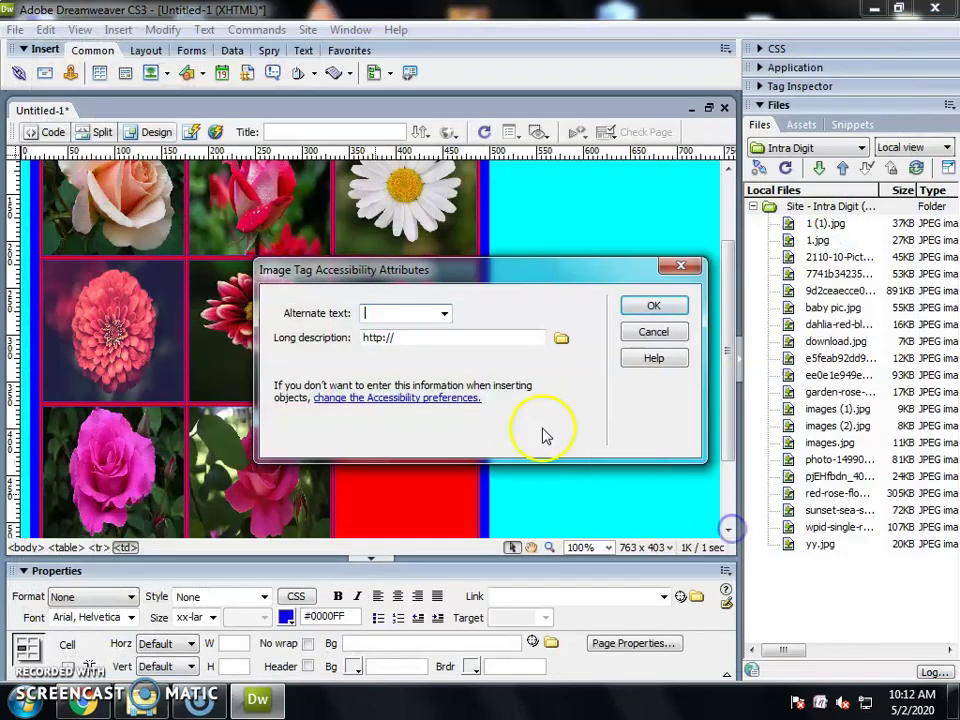
{"action": "left_click", "coordinate": [666, 307]}
Resize the white flower image in the bottom row's last cell to 150 wide and 150 high.
{"action": "double_click", "coordinate": [165, 594]}
{"action": "type", "text": "150"}
{"action": "key", "text": "Tab"}
{"action": "type", "text": "150"}
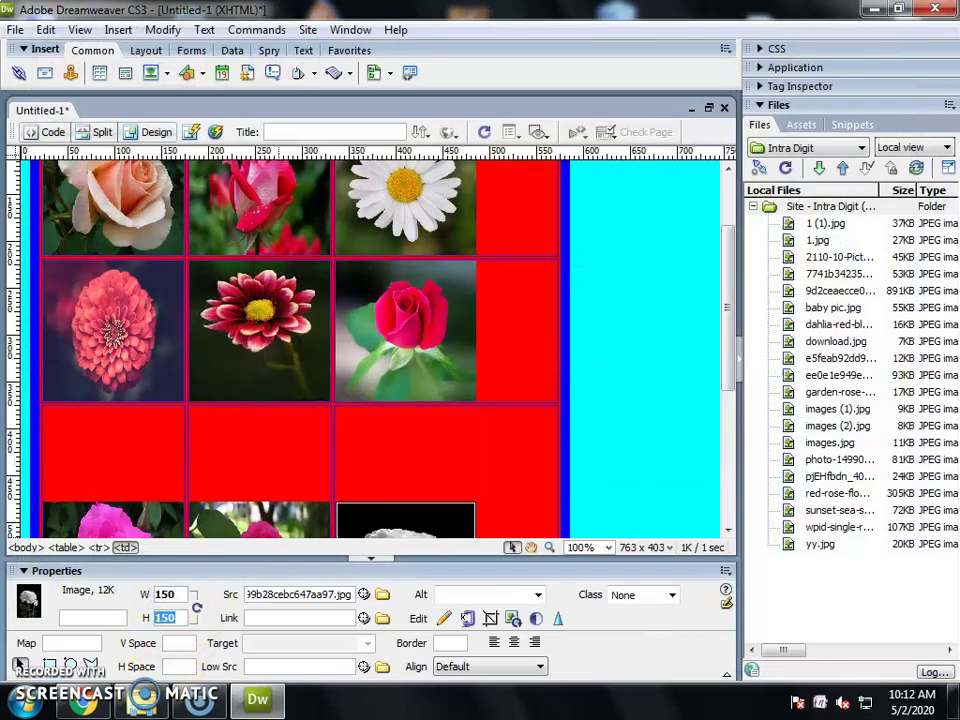
{"action": "left_click", "coordinate": [562, 384]}
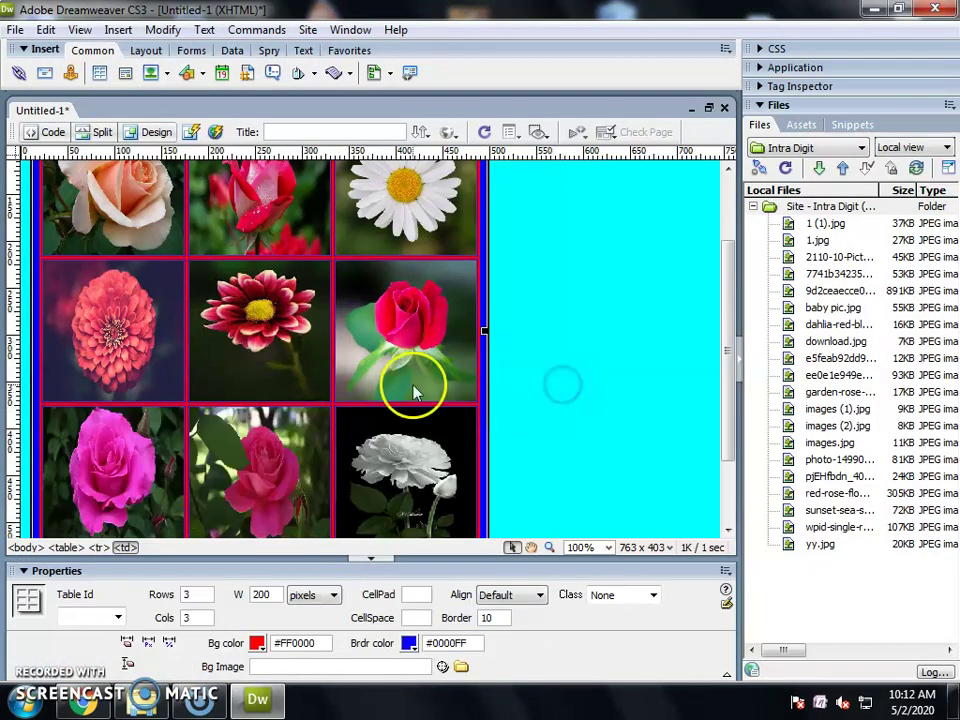
Try center and left alignment on the page content.
{"action": "scroll", "coordinate": [415, 380], "scroll_direction": "up", "scroll_amount": 3}
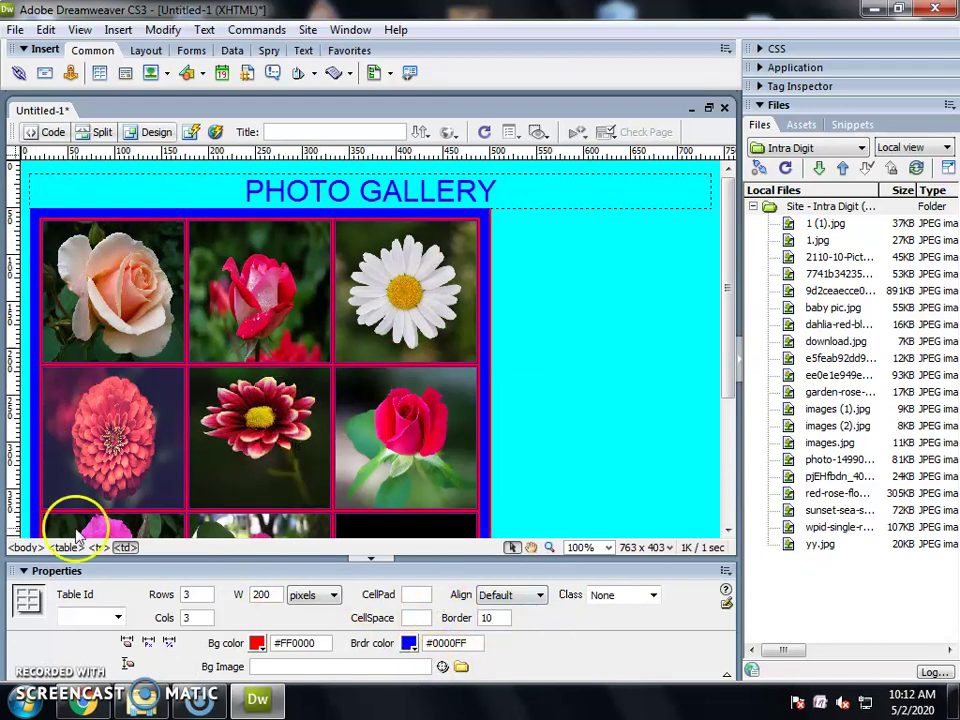
{"action": "left_click", "coordinate": [27, 557]}
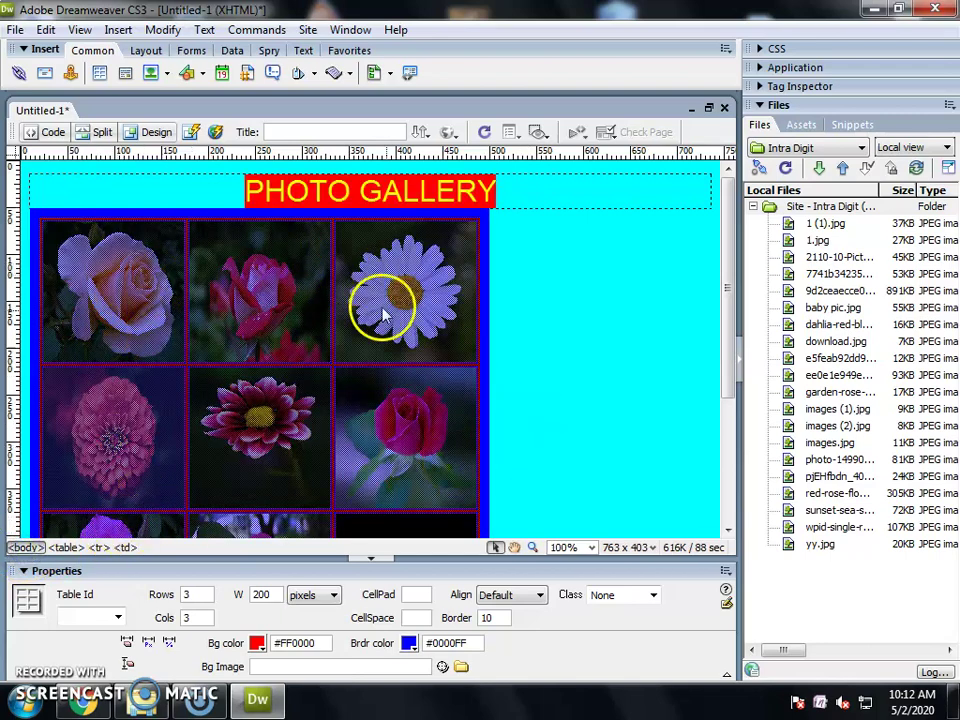
{"action": "left_click", "coordinate": [605, 392]}
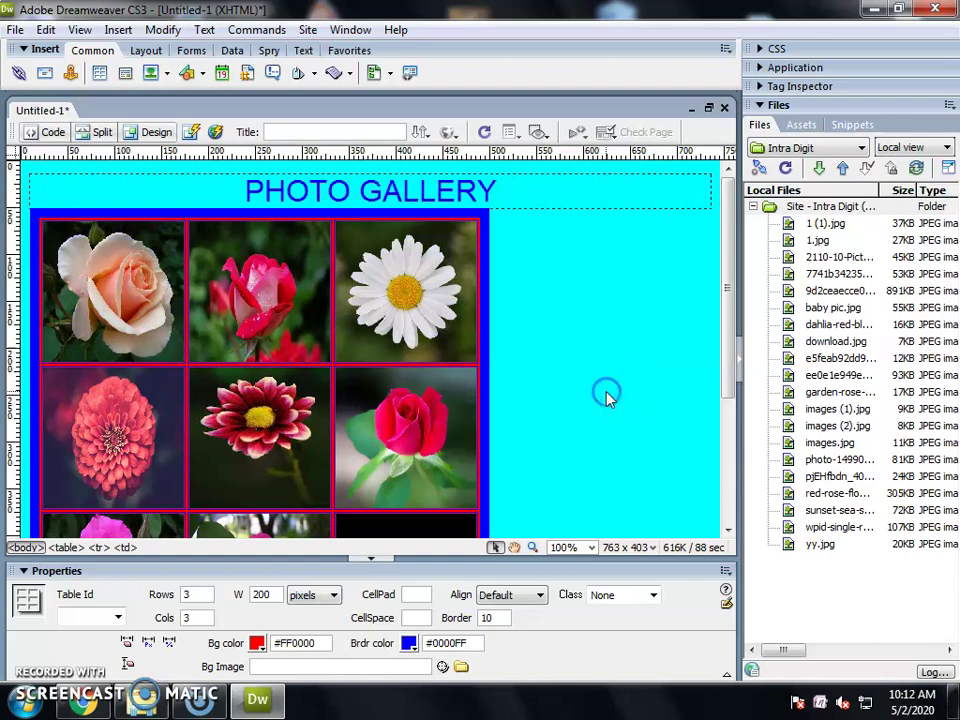
{"action": "left_click", "coordinate": [398, 596]}
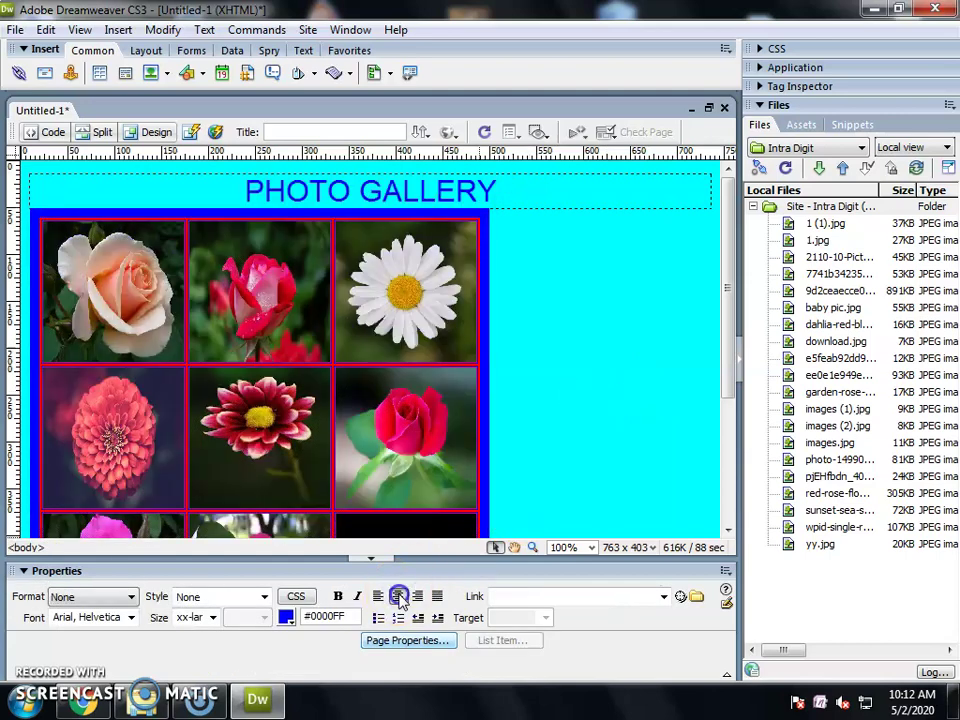
{"action": "left_click", "coordinate": [378, 596]}
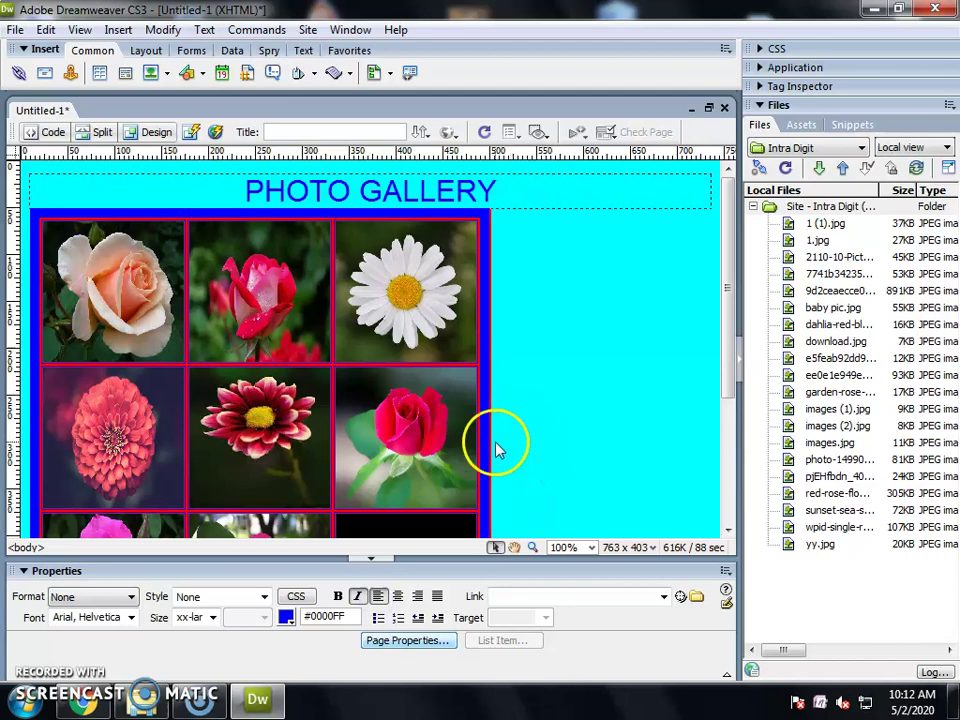
{"action": "scroll", "coordinate": [325, 390], "scroll_direction": "down", "scroll_amount": 3}
{"action": "scroll", "coordinate": [327, 397], "scroll_direction": "up", "scroll_amount": 3}
{"action": "scroll", "coordinate": [325, 395], "scroll_direction": "down", "scroll_amount": 2}
{"action": "scroll", "coordinate": [329, 403], "scroll_direction": "up", "scroll_amount": 1}
{"action": "scroll", "coordinate": [329, 403], "scroll_direction": "up", "scroll_amount": 1}
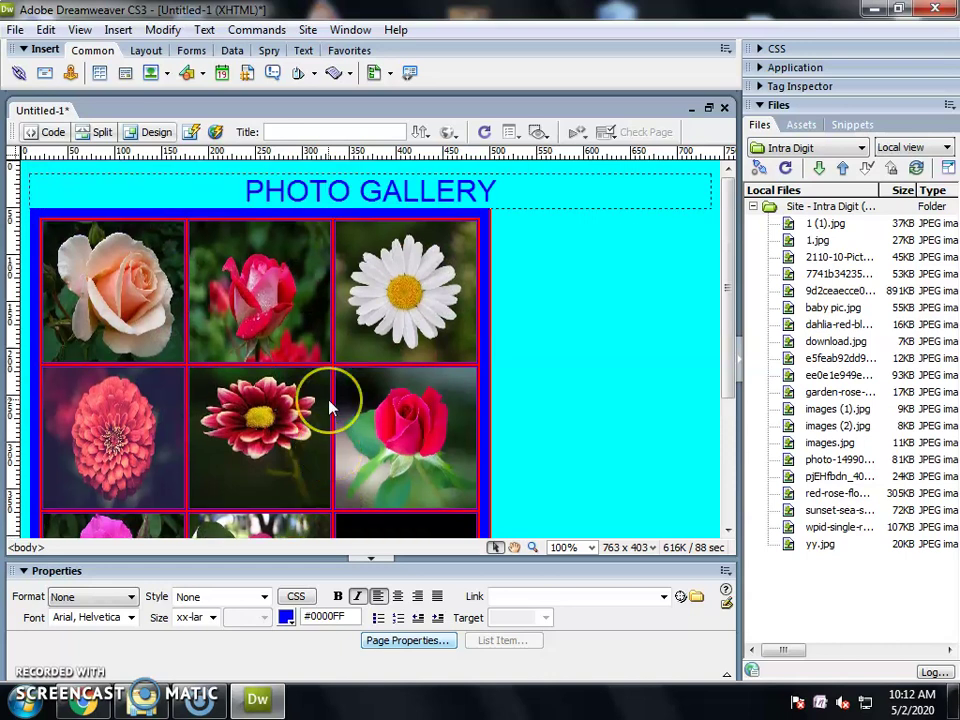
{"action": "left_click", "coordinate": [320, 390]}
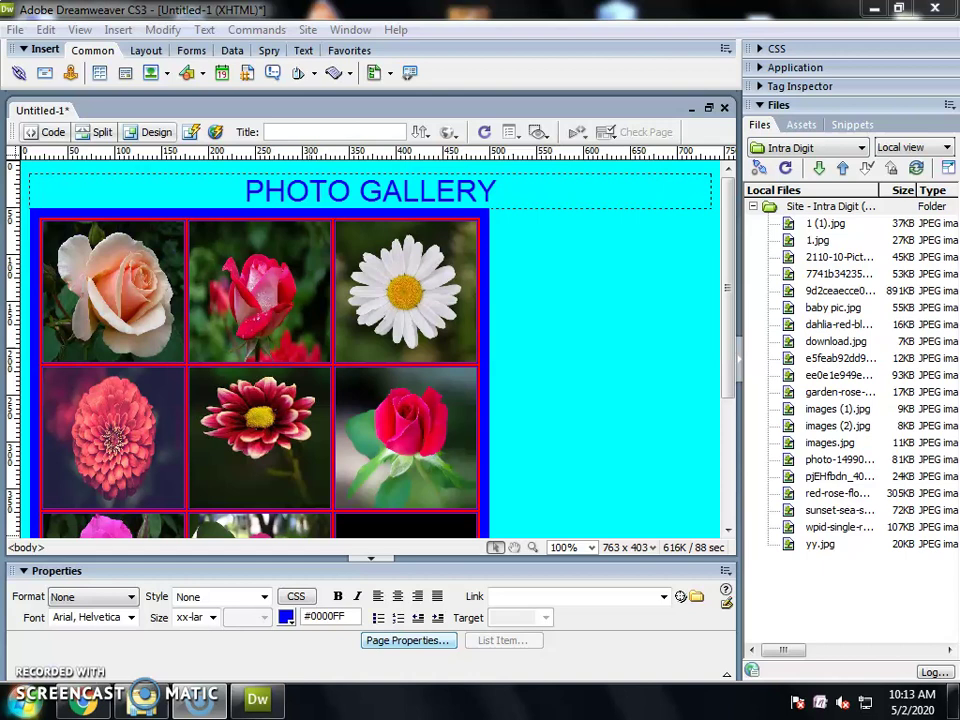
Save the photo gallery page as Untitled-1 in the Pictures library.
{"action": "left_click", "coordinate": [593, 360]}
{"action": "key", "text": "ctrl+w"}
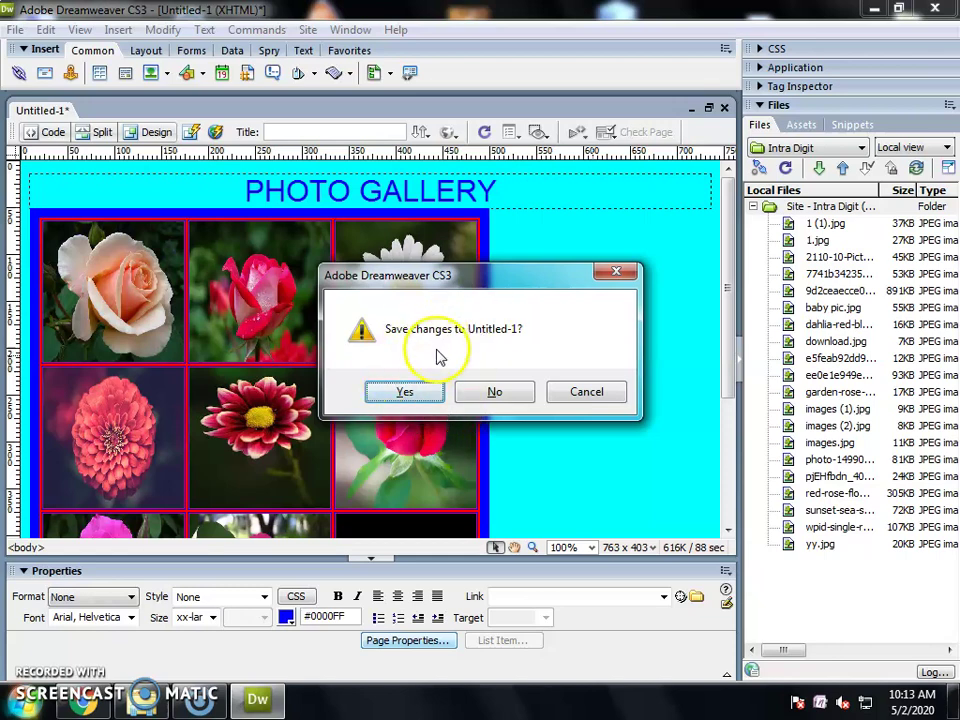
{"action": "left_click", "coordinate": [405, 392]}
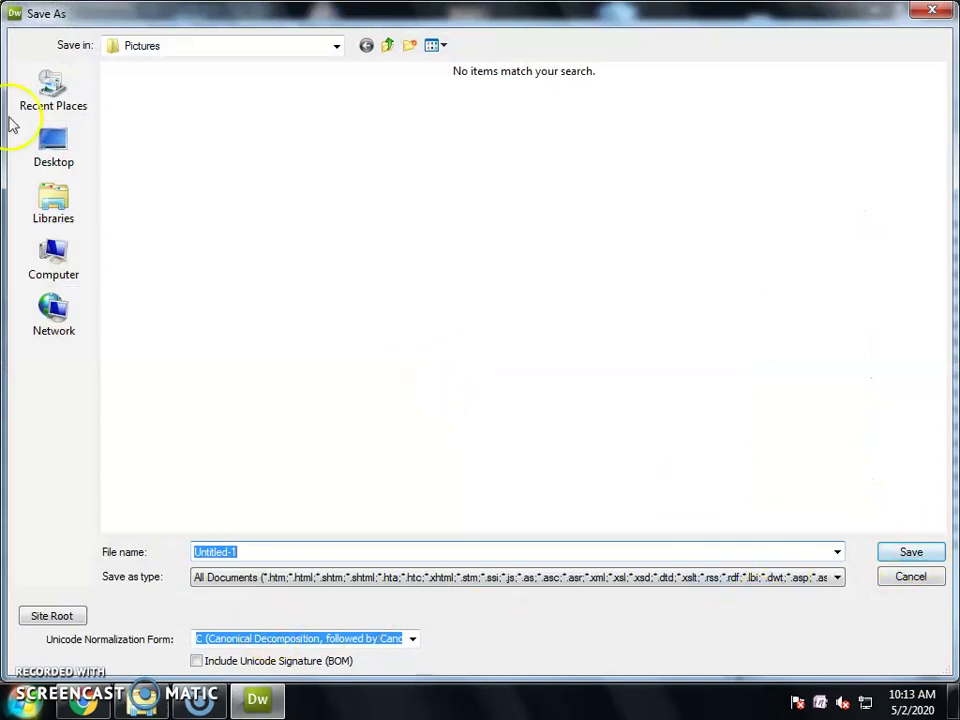
{"action": "left_click", "coordinate": [51, 160]}
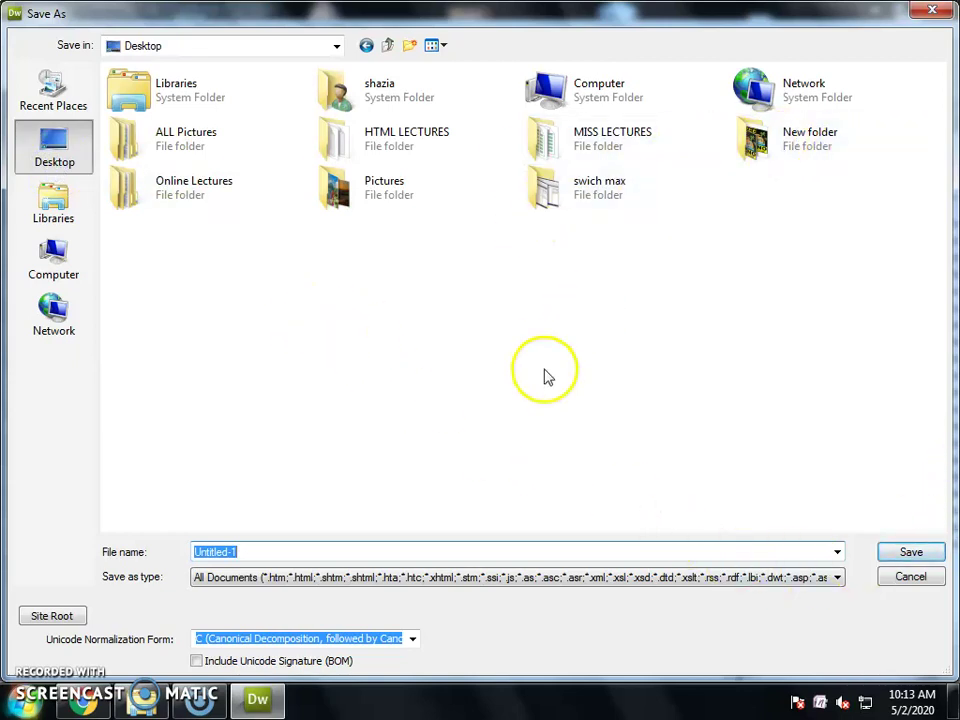
{"action": "left_click", "coordinate": [72, 193]}
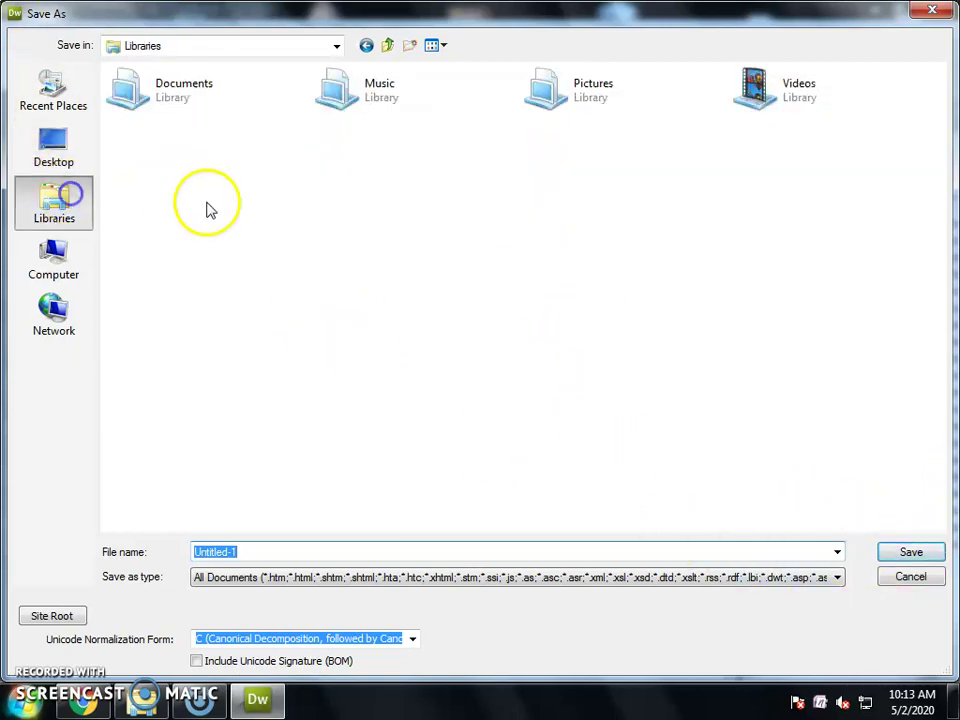
{"action": "double_click", "coordinate": [611, 91]}
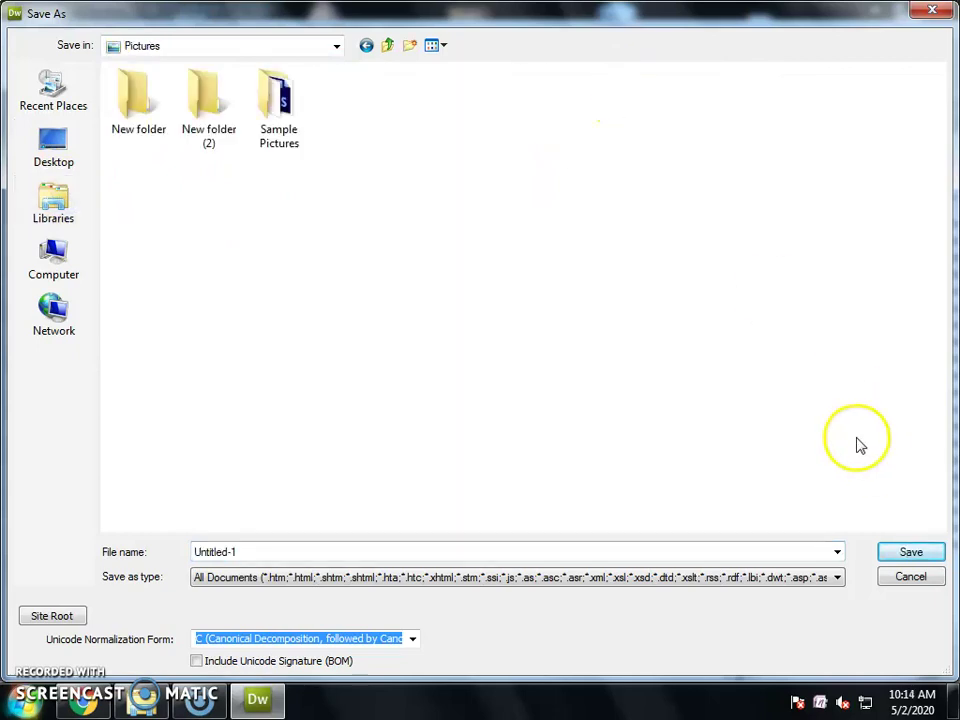
{"action": "left_click", "coordinate": [891, 557]}
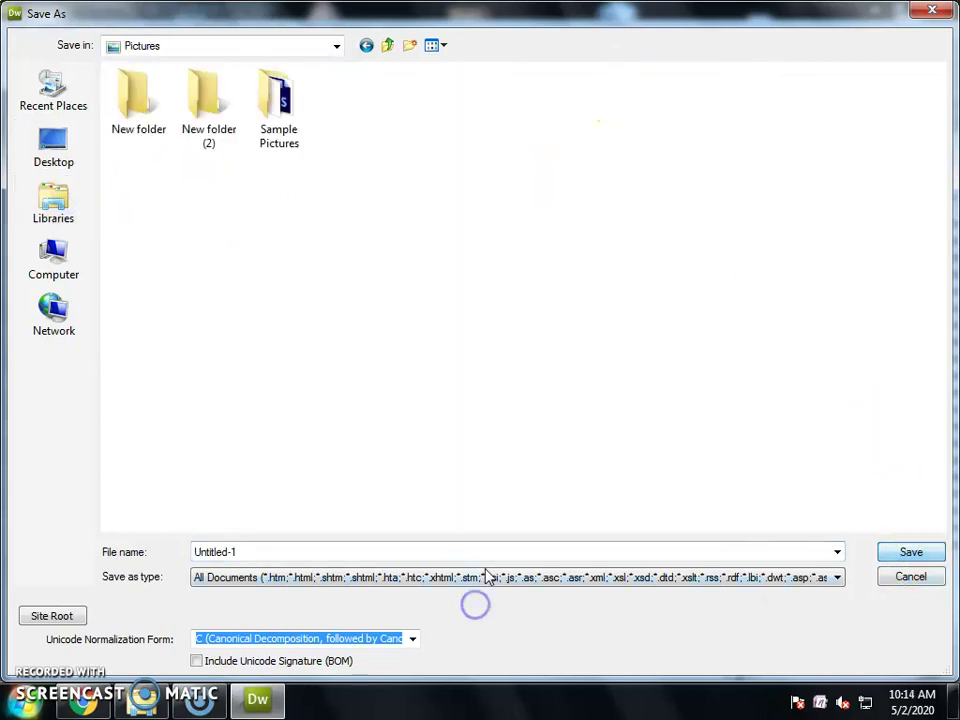
{"action": "left_click", "coordinate": [914, 552]}
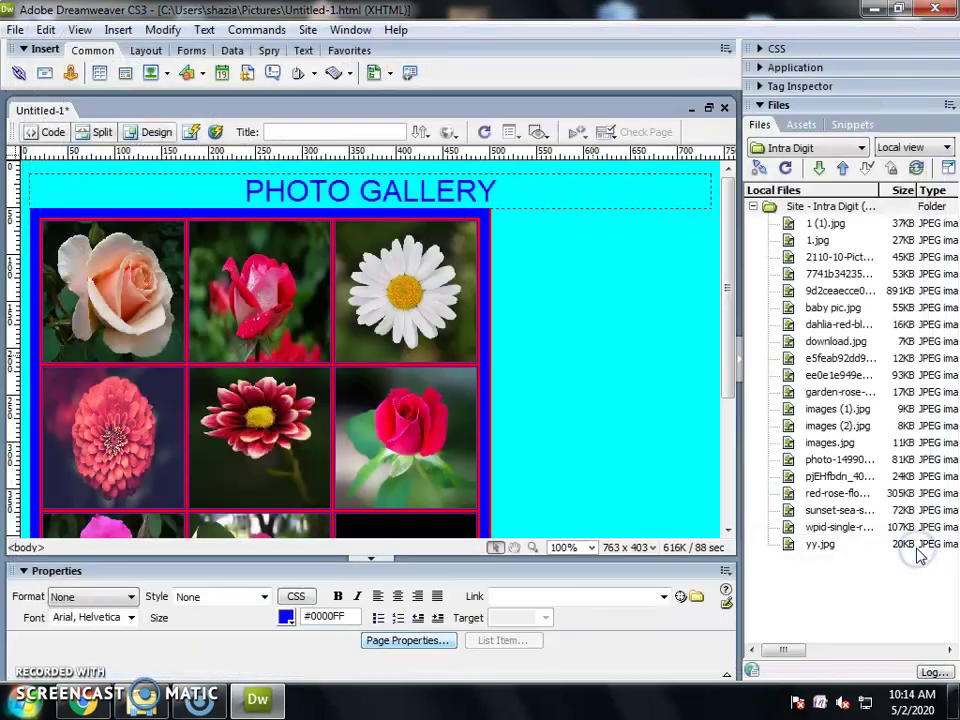
Preview the saved gallery page in the web browser and minimize the browser and editor windows.
{"action": "key", "text": "F12"}
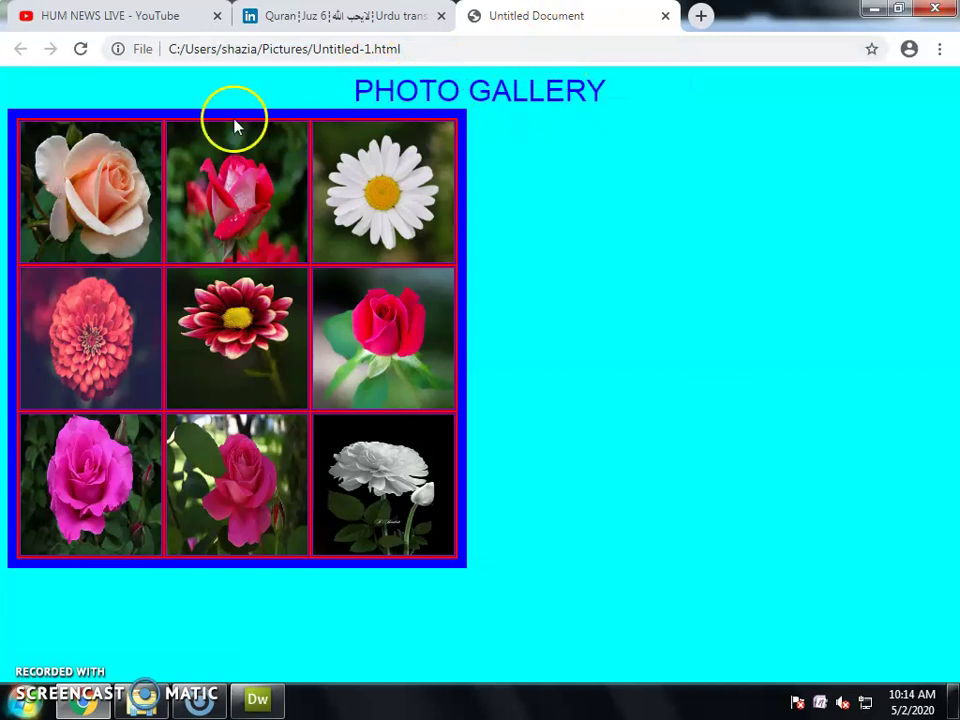
{"action": "left_click", "coordinate": [104, 178]}
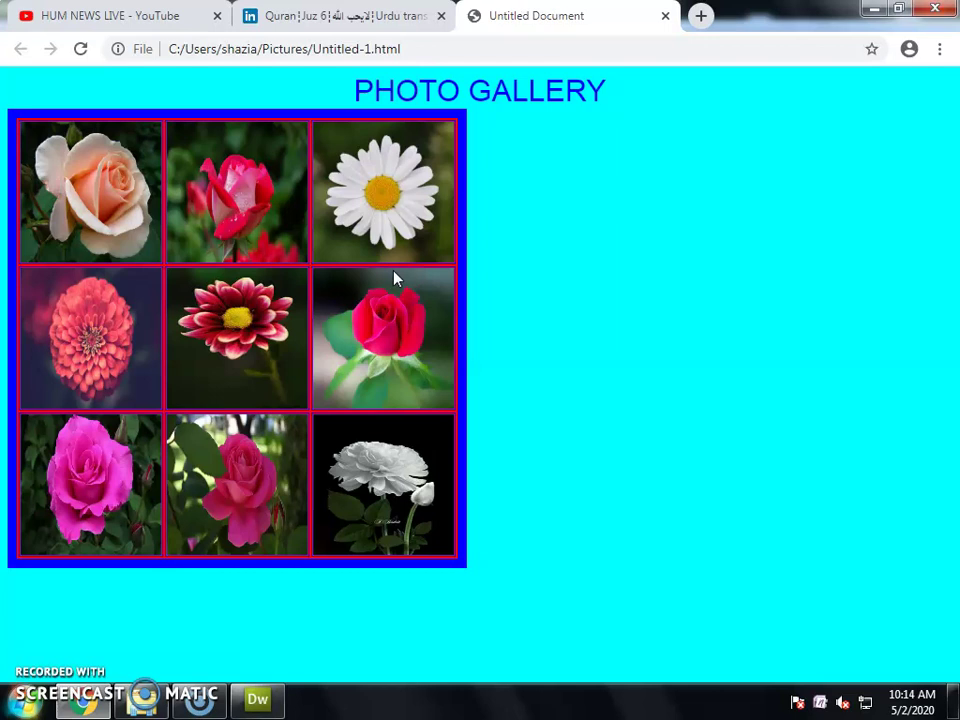
{"action": "left_click", "coordinate": [873, 9]}
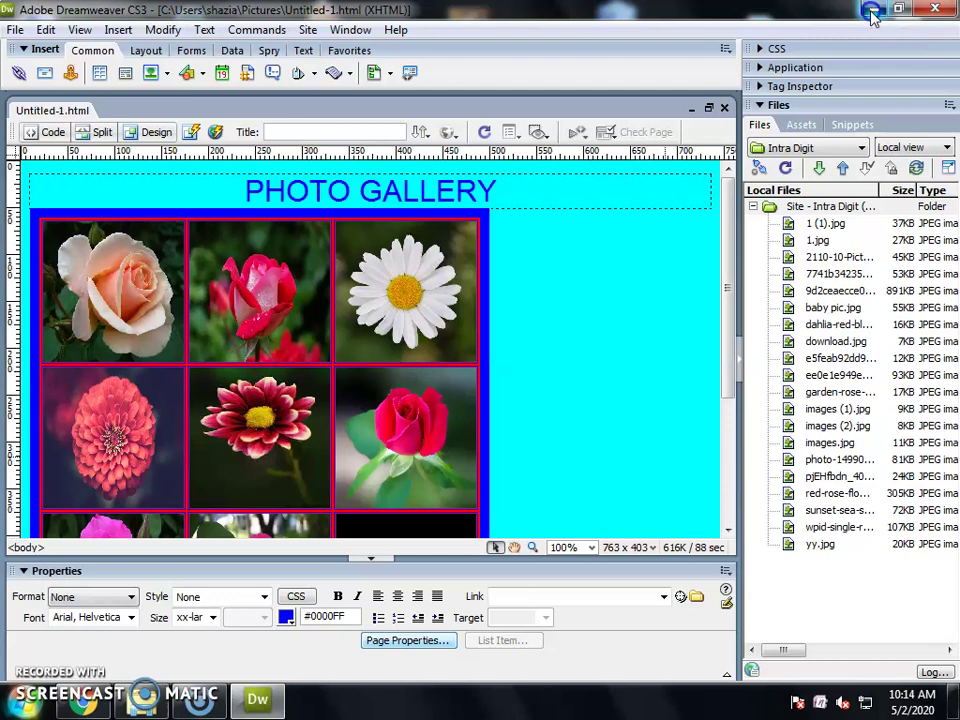
{"action": "left_click", "coordinate": [871, 11]}
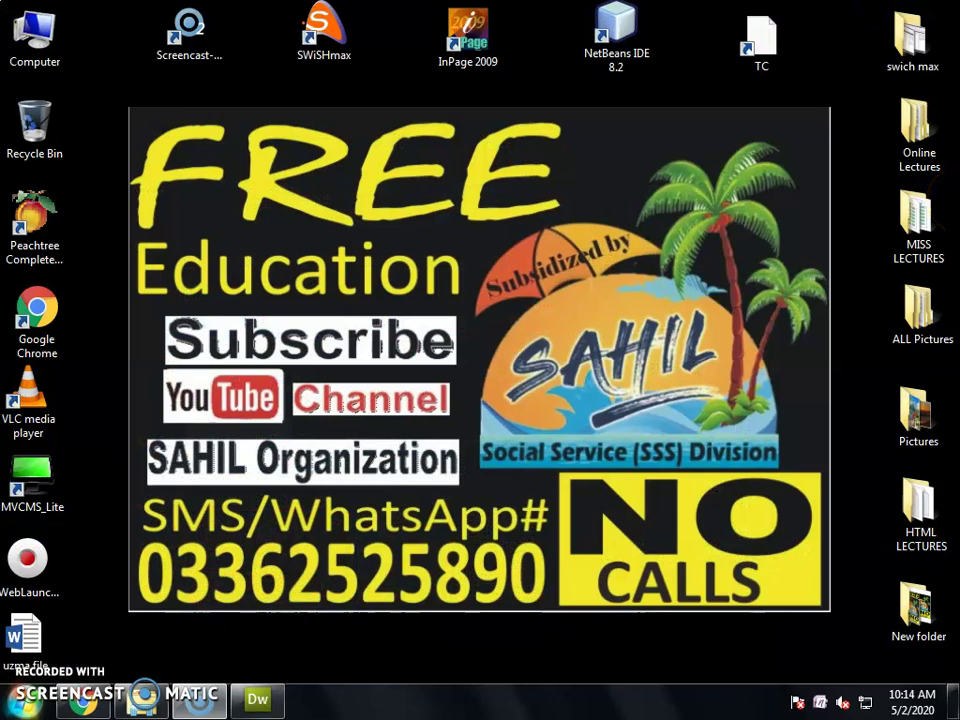